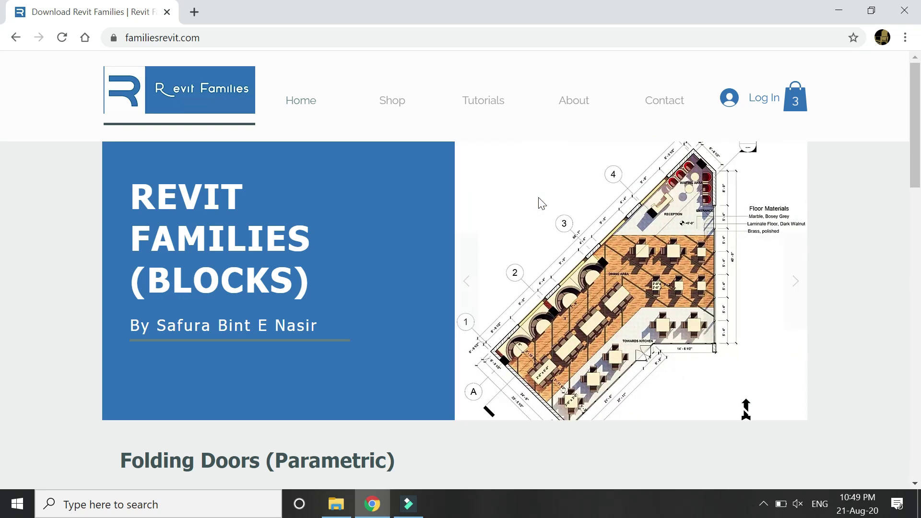
Step: Browse the Revit Families homepage and advance the folding door carousel
scroll(539, 198, "down", 3)
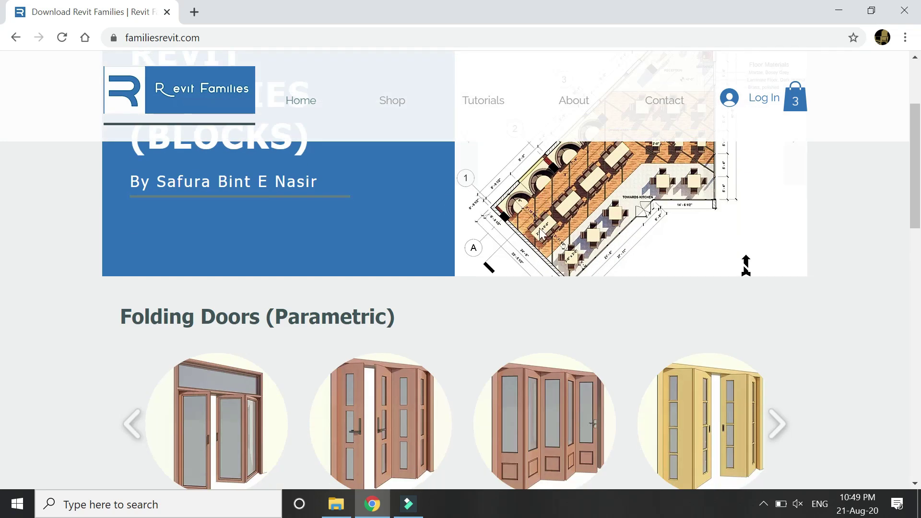
scroll(541, 234, "down", 2)
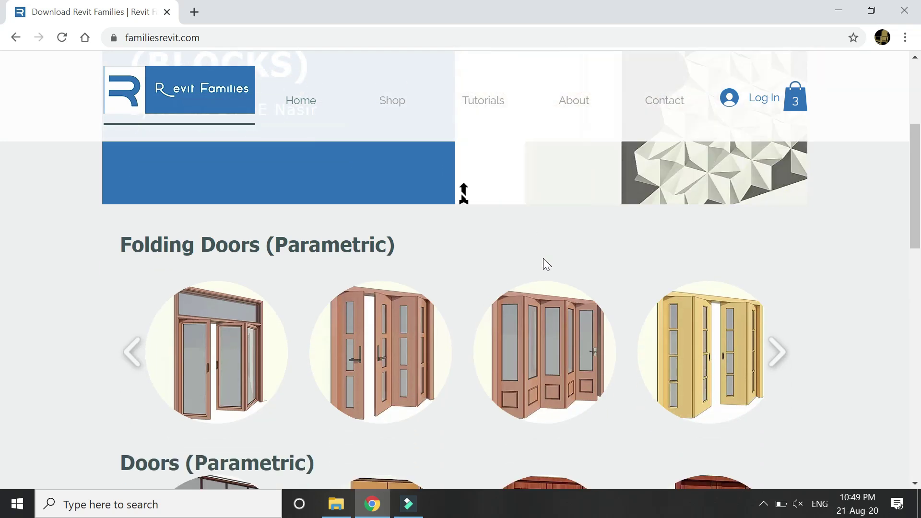
scroll(544, 272, "down", 2)
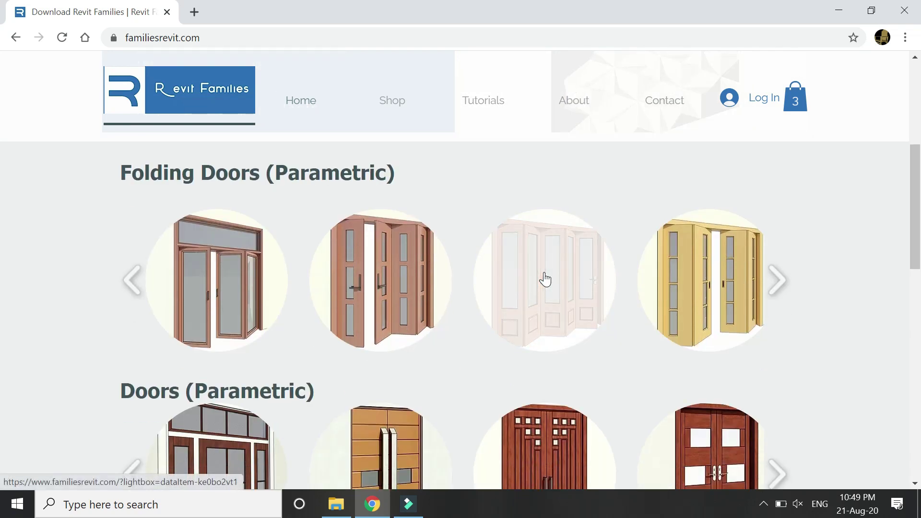
scroll(545, 279, "down", 3)
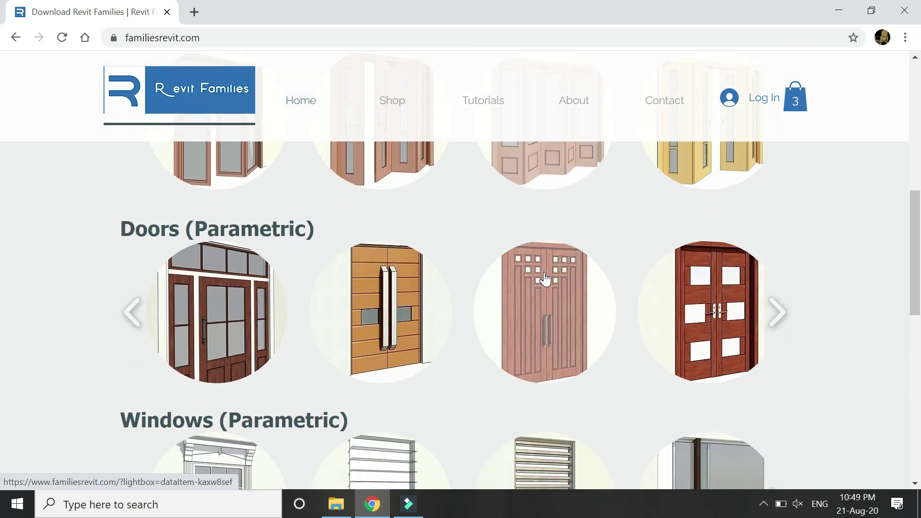
scroll(545, 279, "down", 1)
scroll(545, 279, "up", 4)
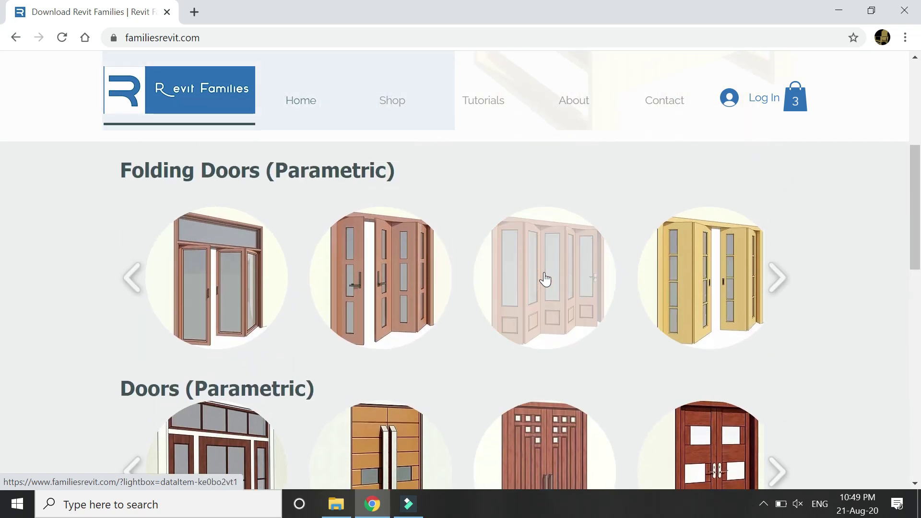
scroll(545, 278, "down", 10)
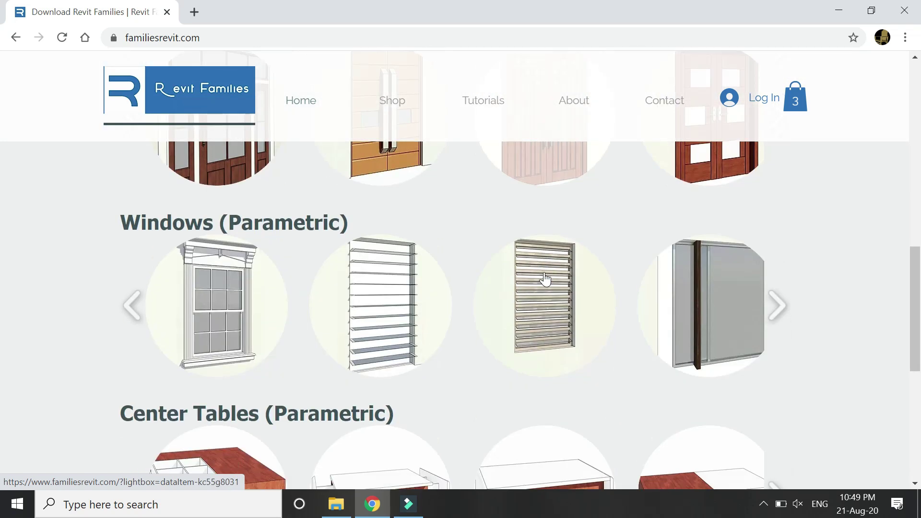
scroll(548, 277, "down", 2)
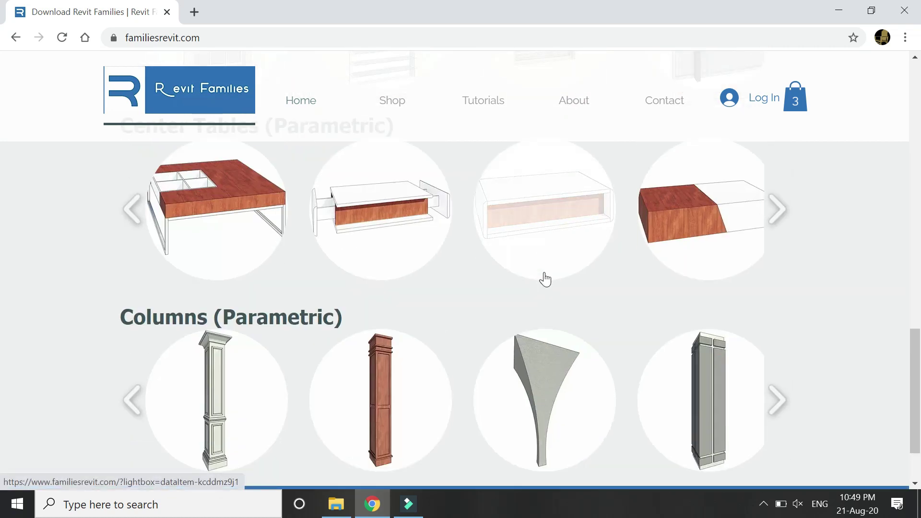
scroll(545, 278, "up", 5)
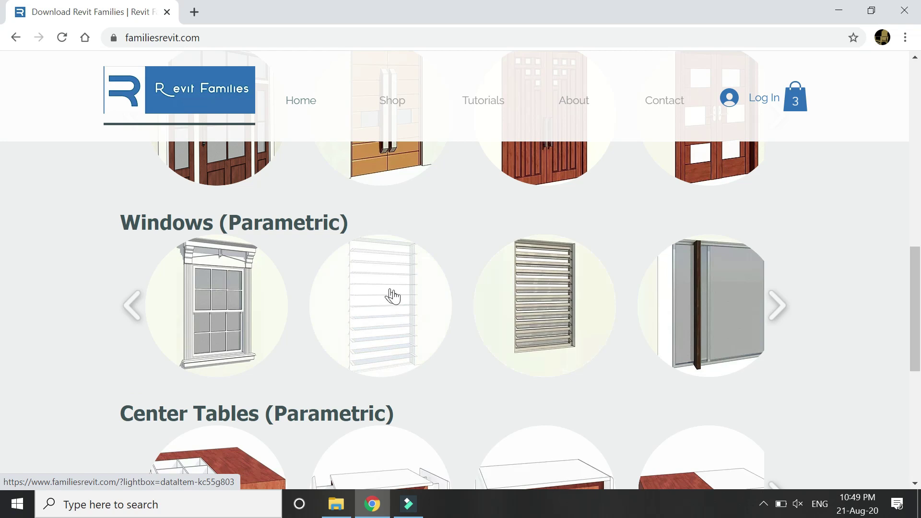
scroll(520, 313, "up", 3)
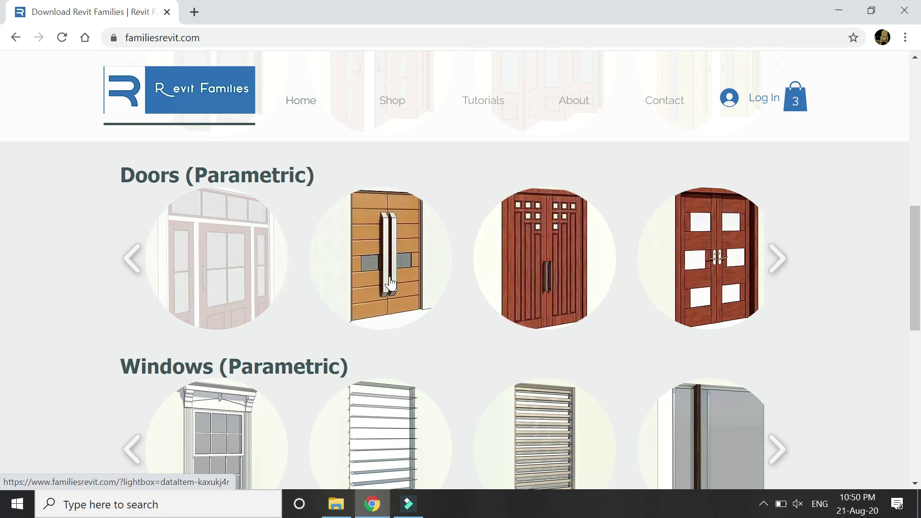
scroll(428, 322, "up", 3)
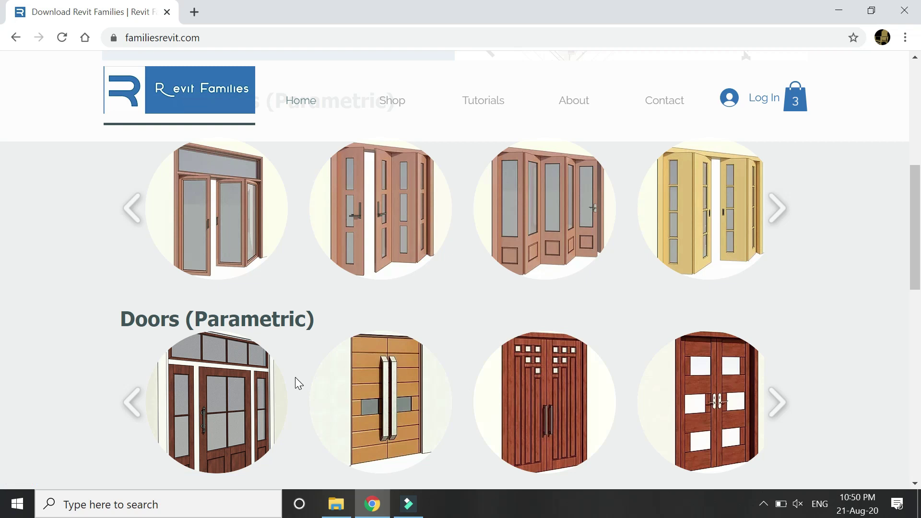
scroll(345, 354, "up", 3)
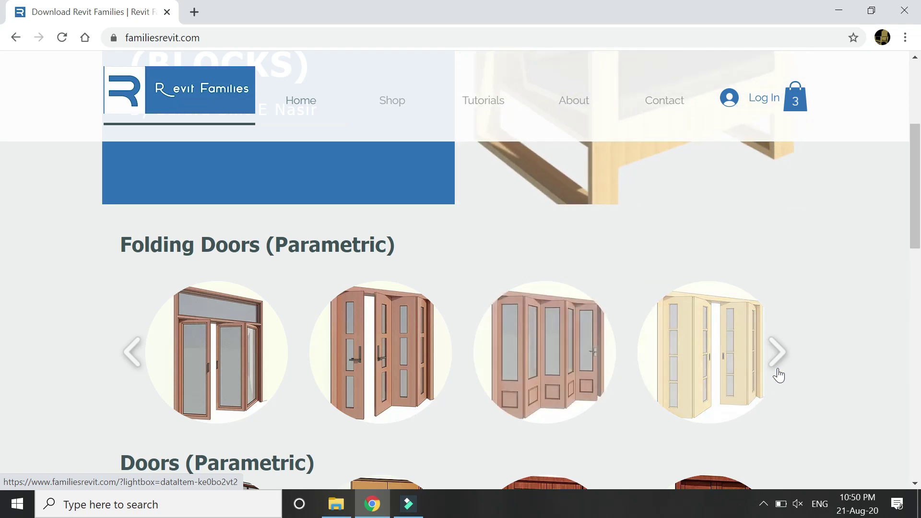
left_click(777, 354)
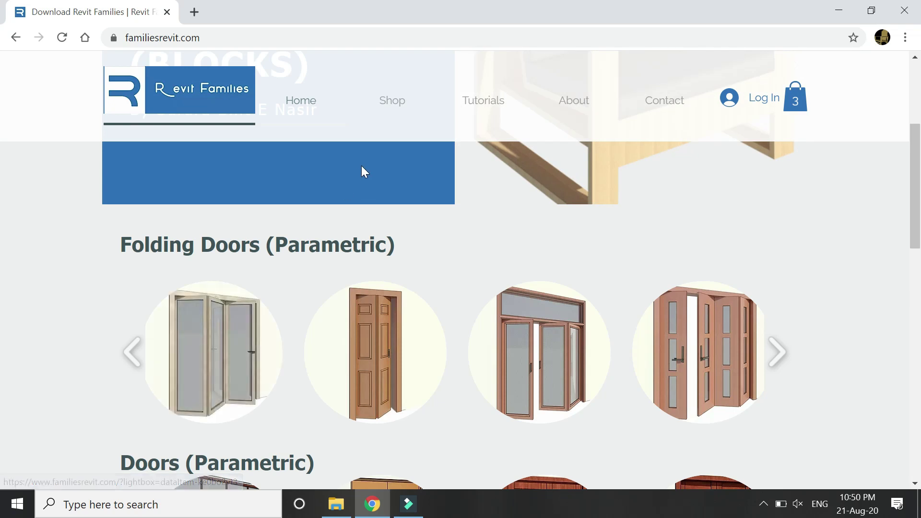
scroll(464, 243, "up", 5)
Step: Visit the Shop page, then go to Tutorials and scroll through the video list
left_click(400, 102)
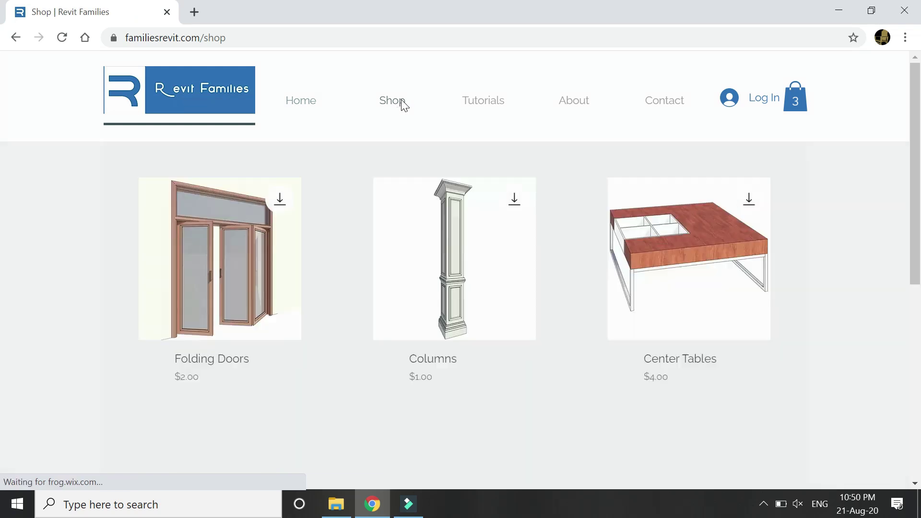
scroll(487, 317, "down", 3)
scroll(488, 313, "down", 2)
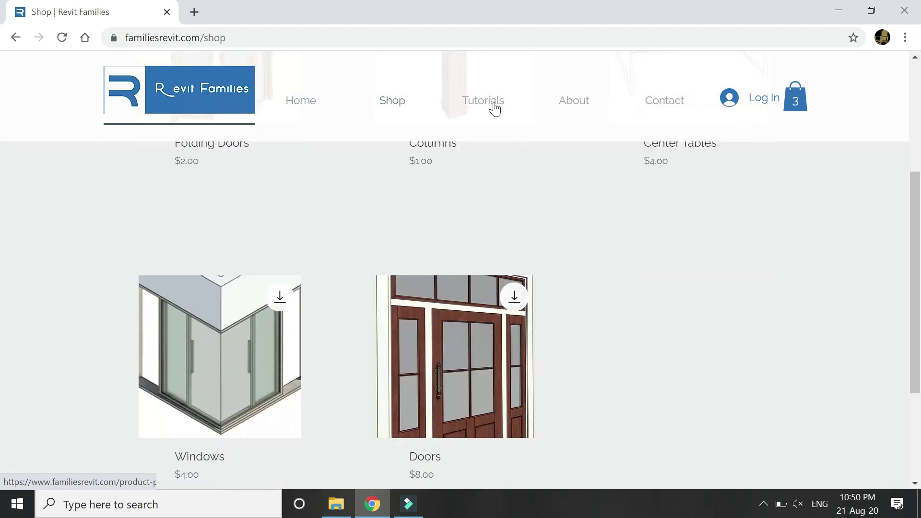
left_click(494, 106)
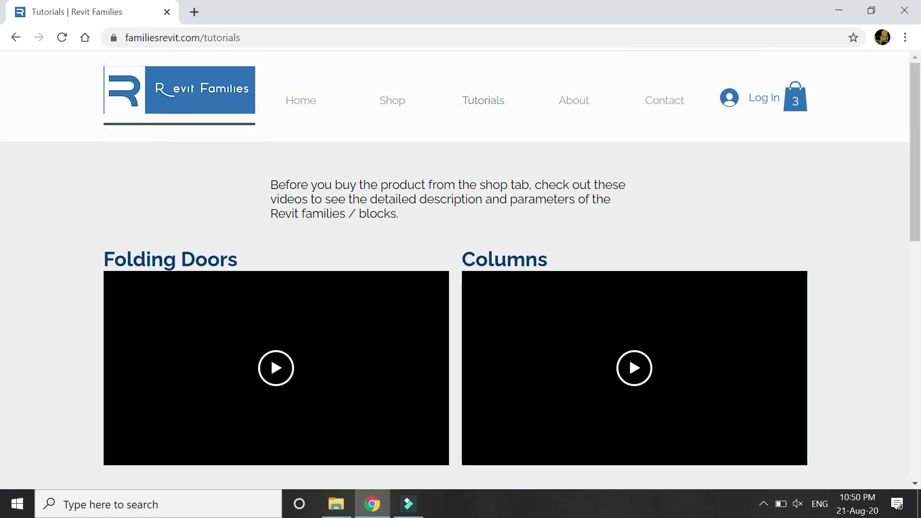
scroll(456, 317, "down", 2)
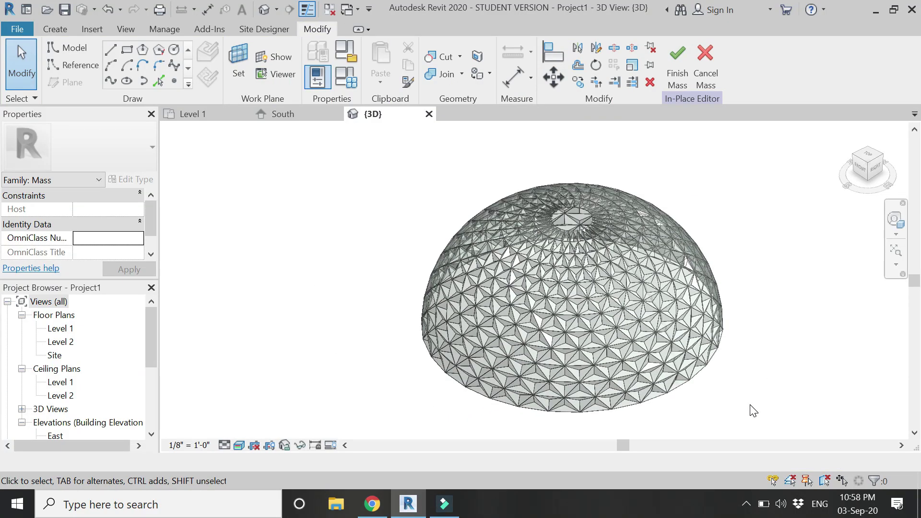
scroll(354, 364, "up", 1)
scroll(493, 411, "down", 1)
scroll(741, 382, "up", 1)
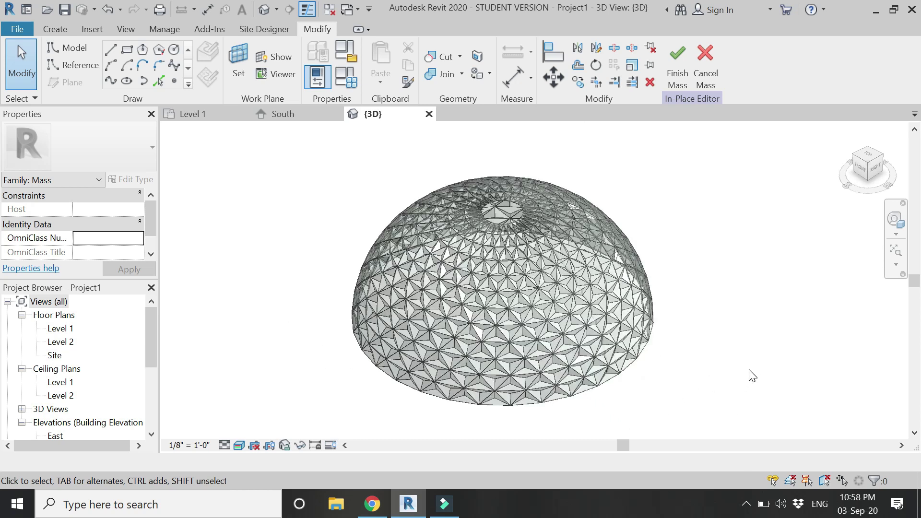
left_click(894, 220)
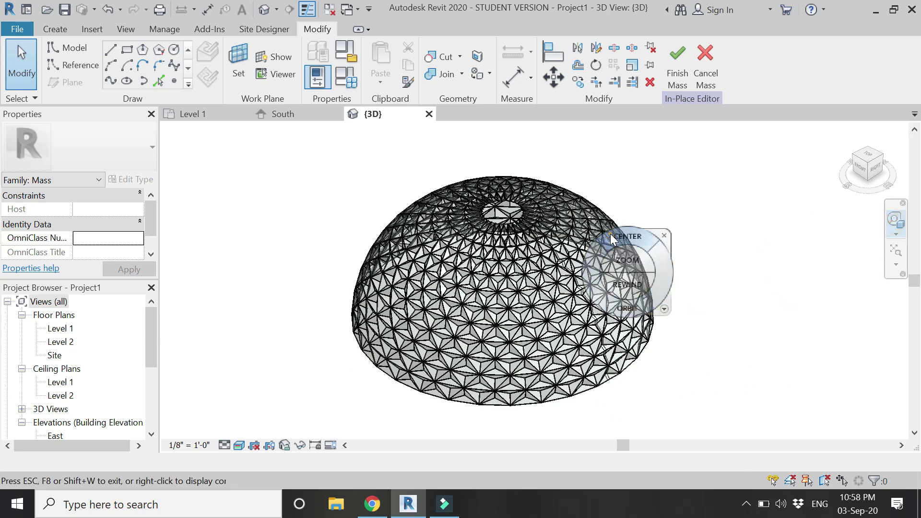
left_click_drag(537, 351, 558, 357)
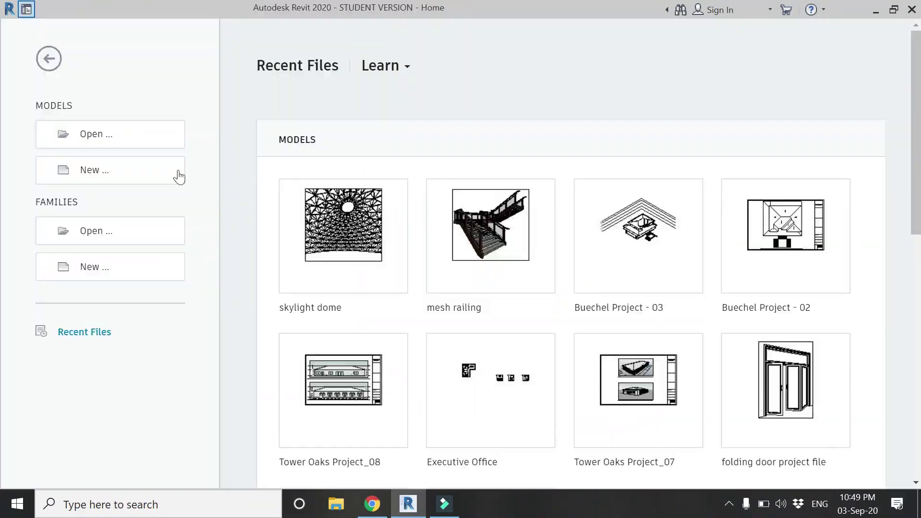
Step: Start a new project from the Architectural Template
left_click(179, 177)
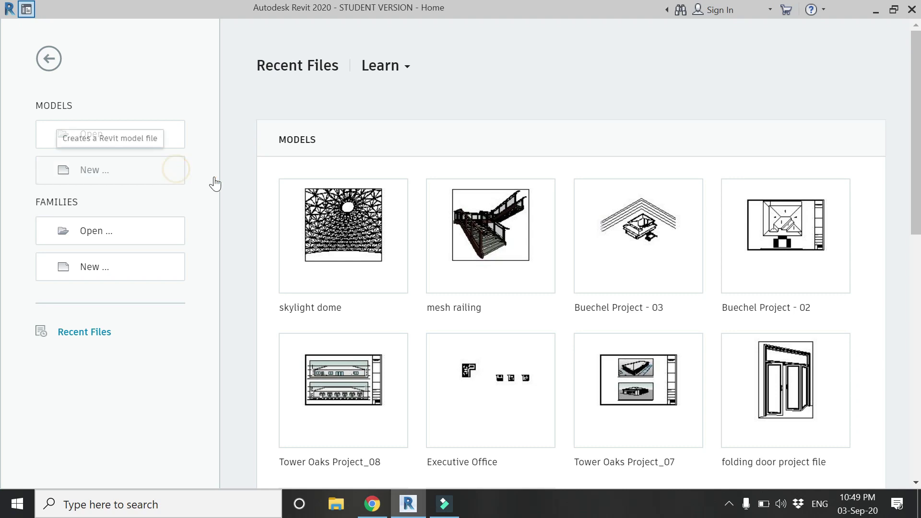
left_click(416, 222)
left_click(422, 250)
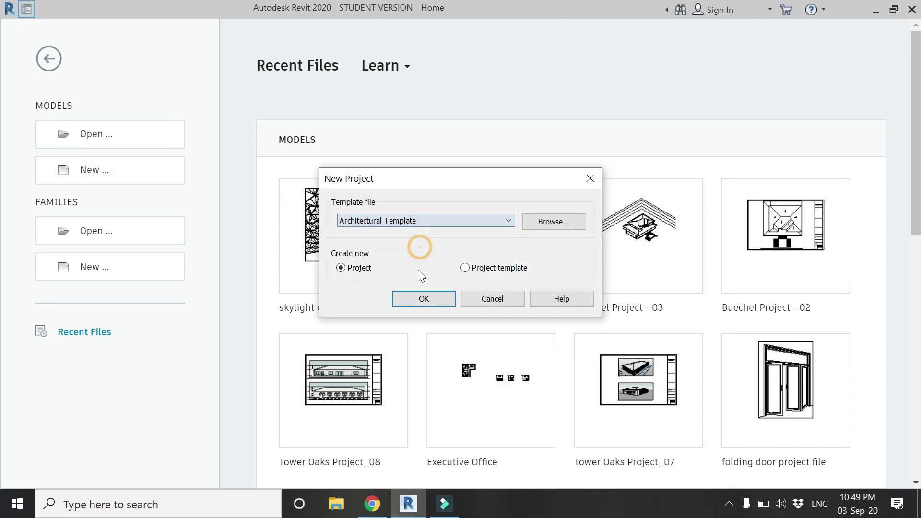
left_click(423, 298)
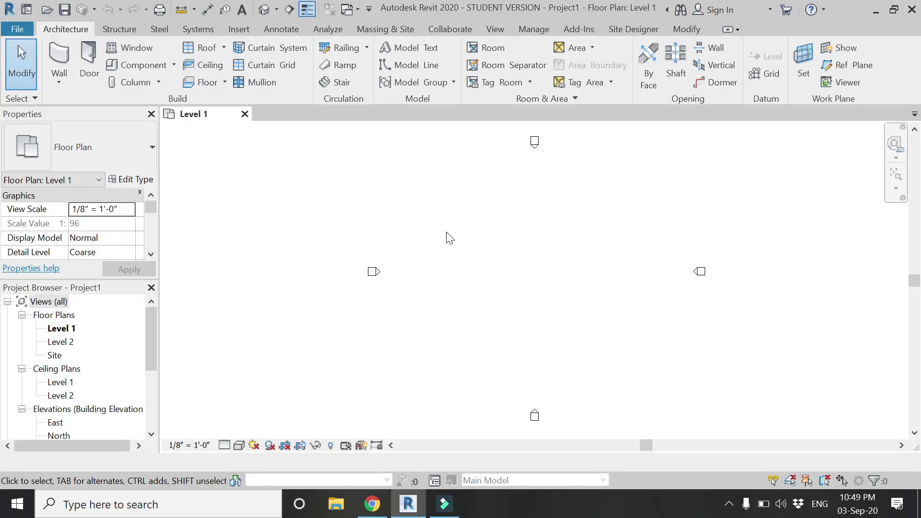
Step: Create an in-place mass named Mass 1
left_click(399, 30)
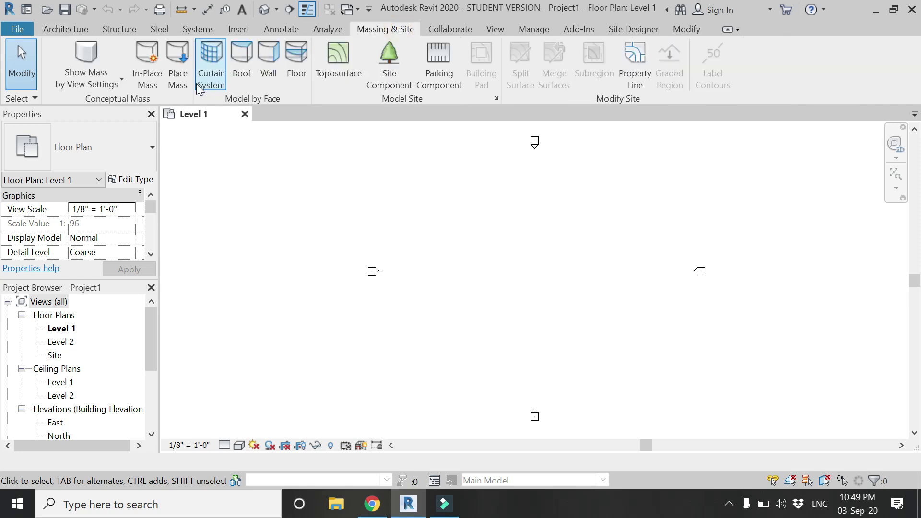
left_click(148, 67)
left_click(547, 313)
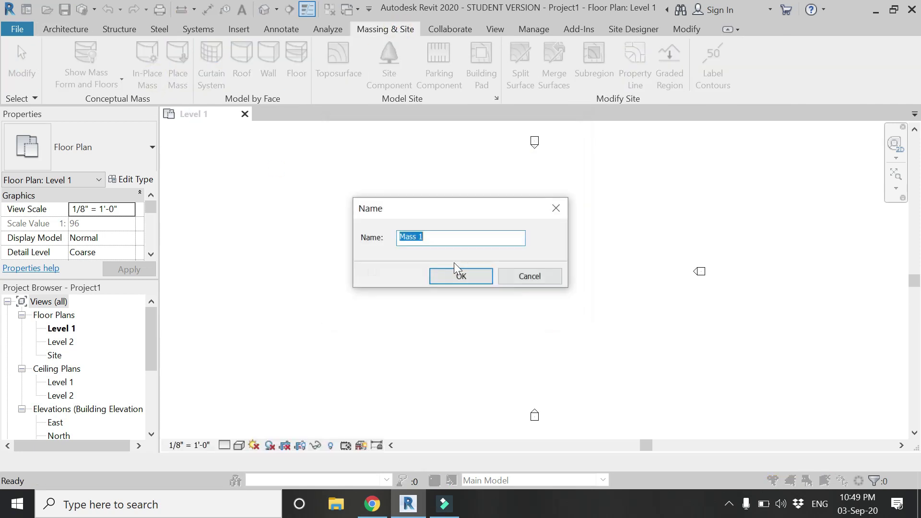
left_click(477, 278)
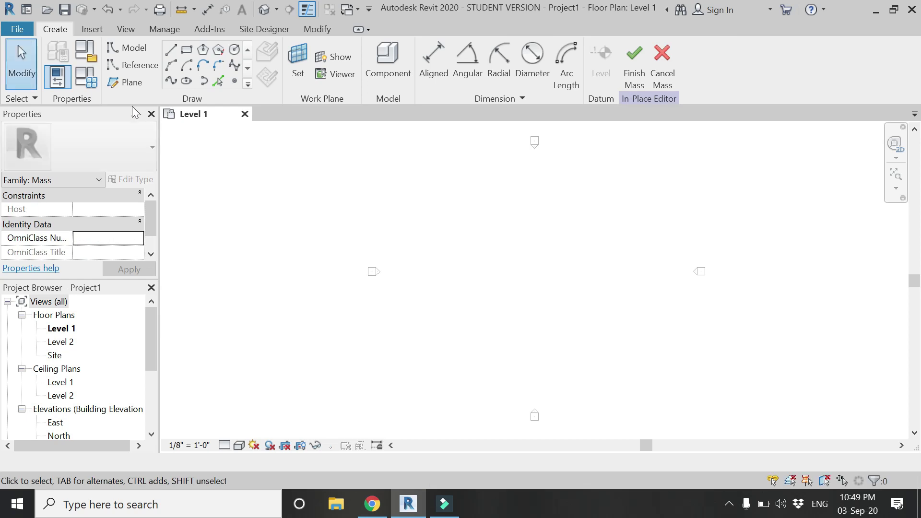
Step: Draw a horizontal reference plane on Level 1 and name it 1
left_click(128, 85)
left_click(418, 271)
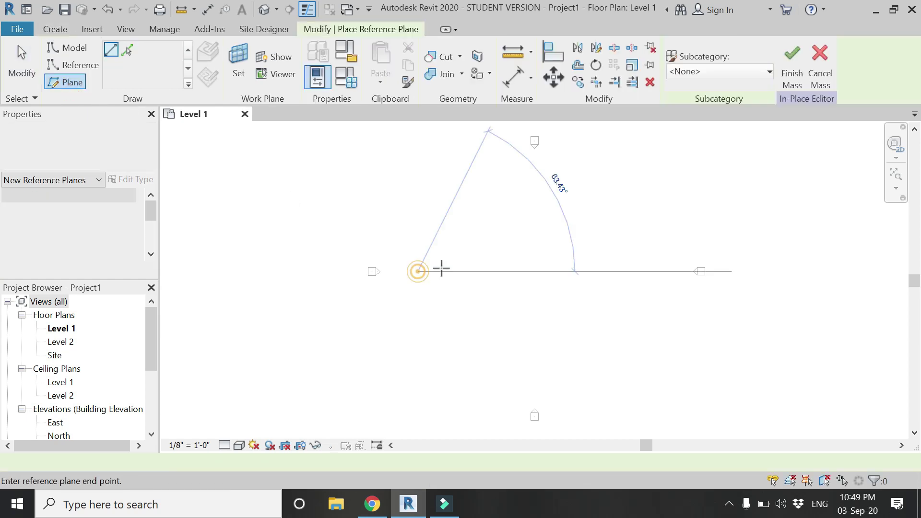
left_click(655, 272)
key("Escape")
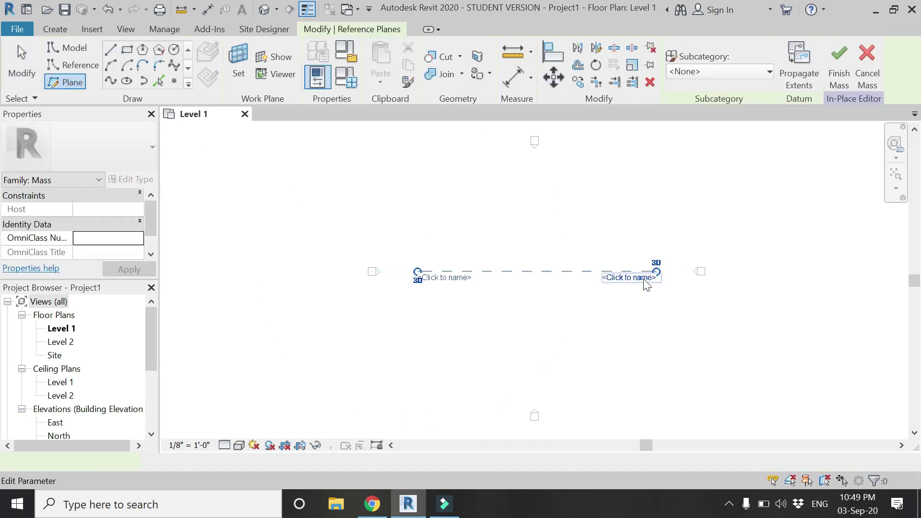
left_click(643, 278)
left_click(643, 306)
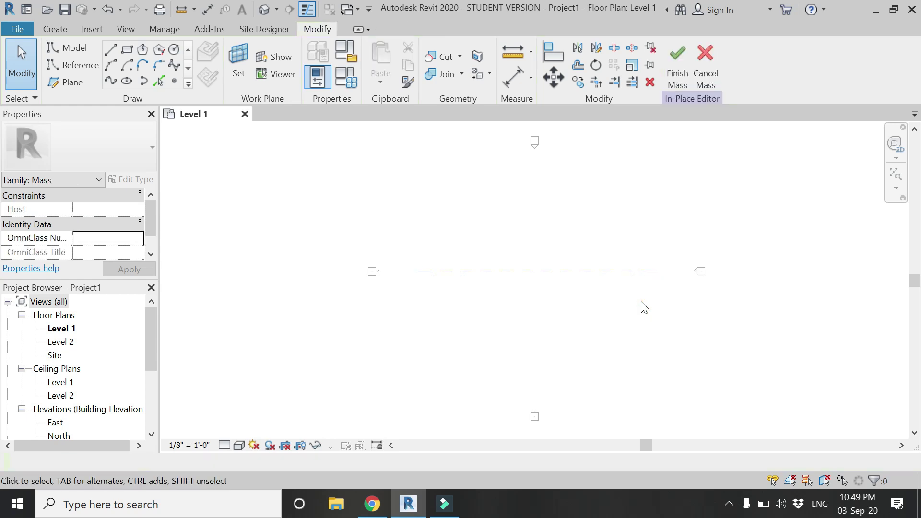
scroll(58, 417, "down", 2)
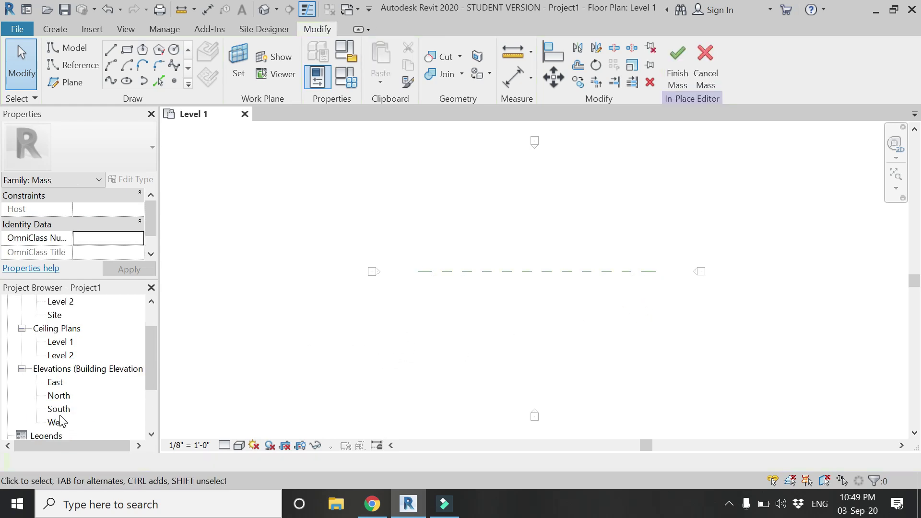
Step: In the South elevation, set the work plane to Reference Plane : 1
double_click(59, 395)
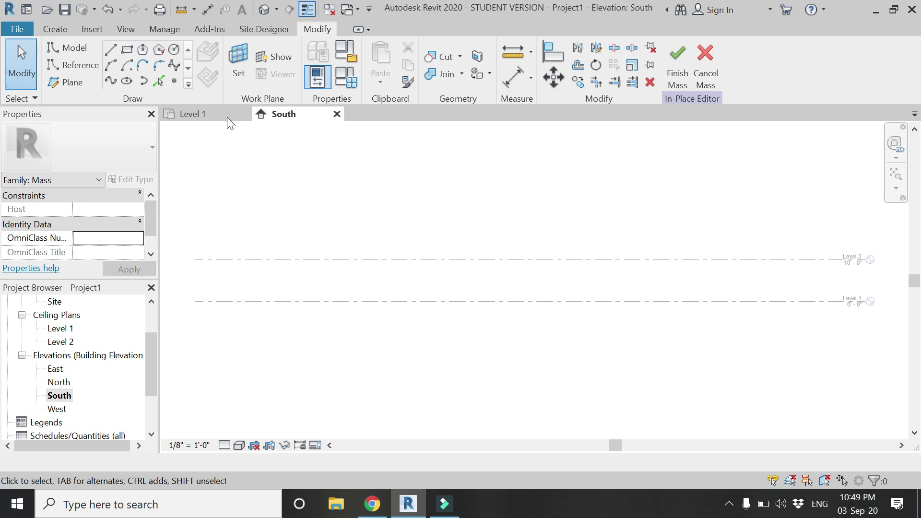
left_click(238, 63)
left_click(738, 234)
left_click(720, 272)
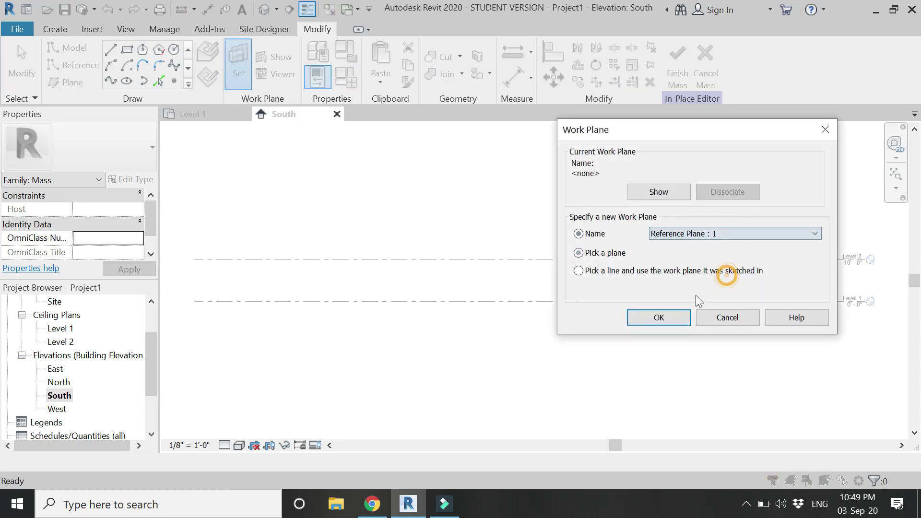
left_click(659, 317)
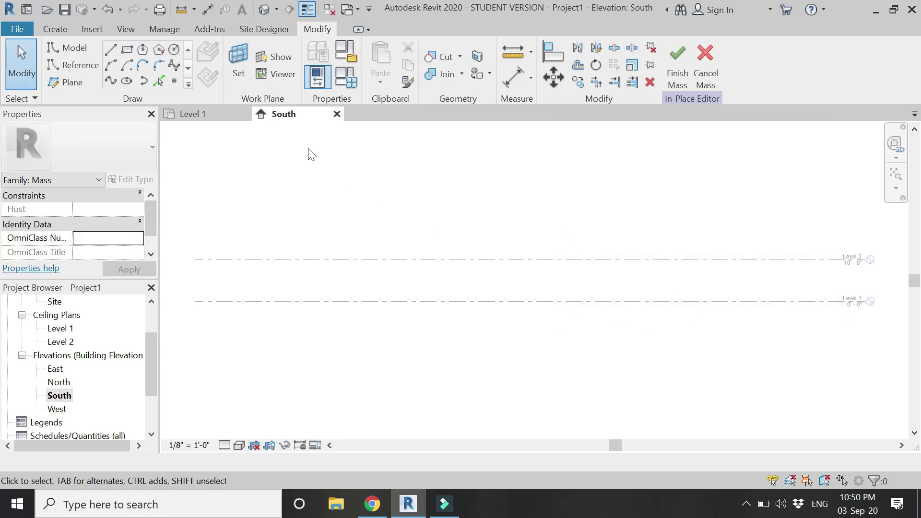
Step: Sketch a vertical axis line from Level 1 and a quarter-circle arc profile from its top
left_click(111, 50)
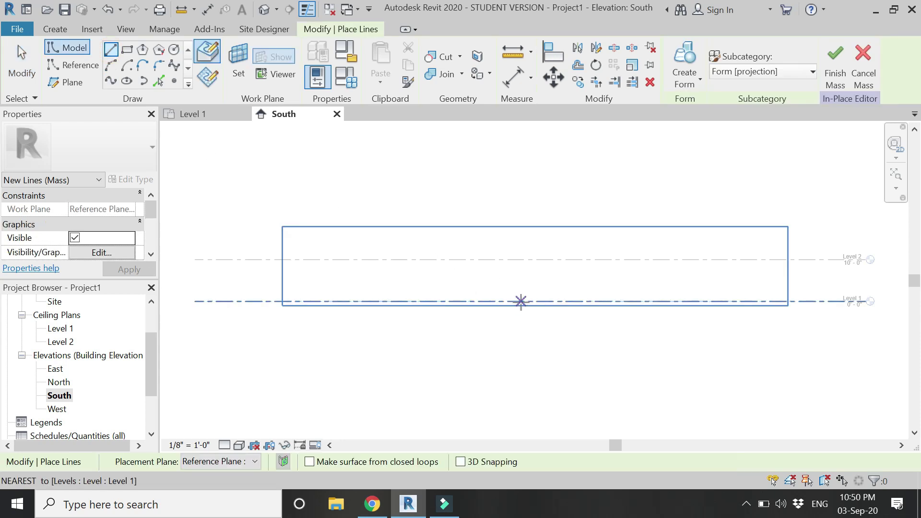
left_click(521, 301)
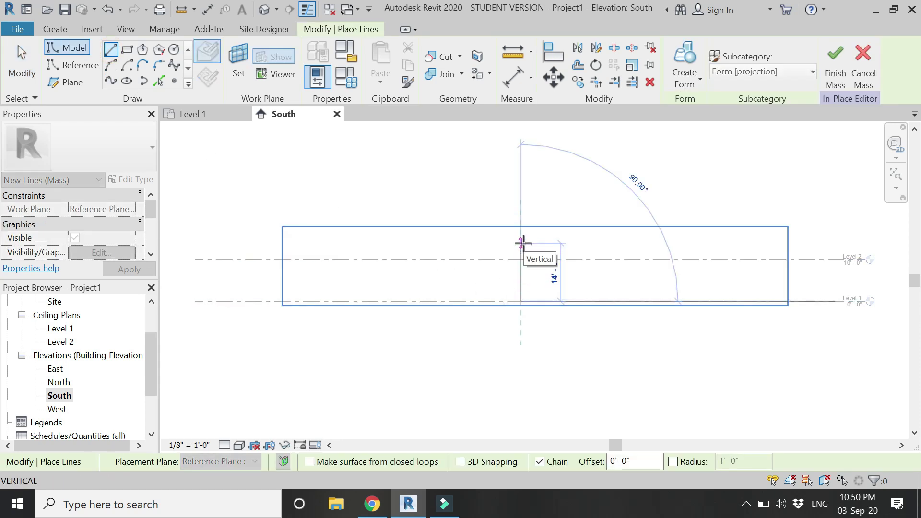
left_click(523, 237)
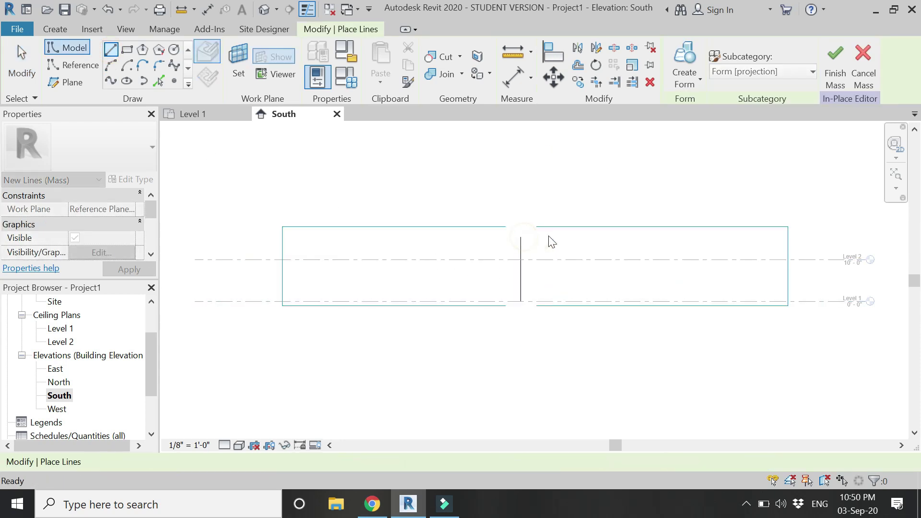
scroll(552, 240, "up", 3)
key("Escape")
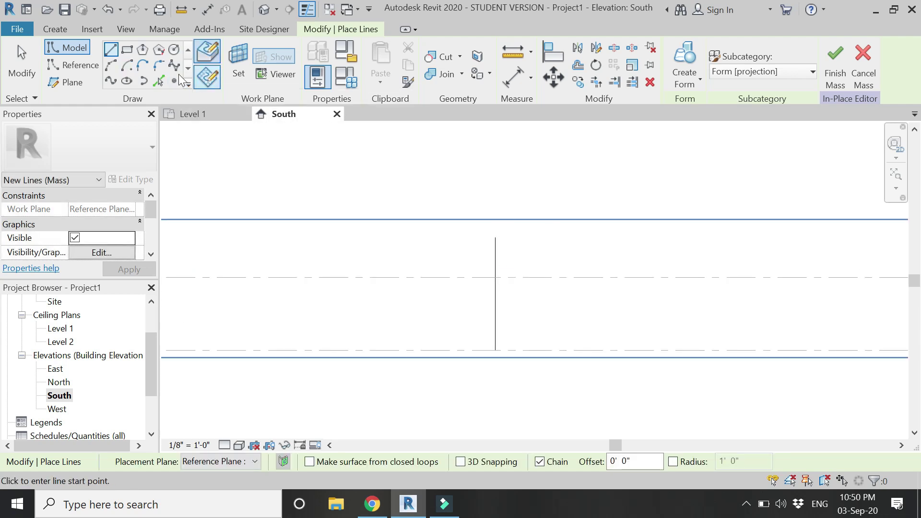
left_click(113, 67)
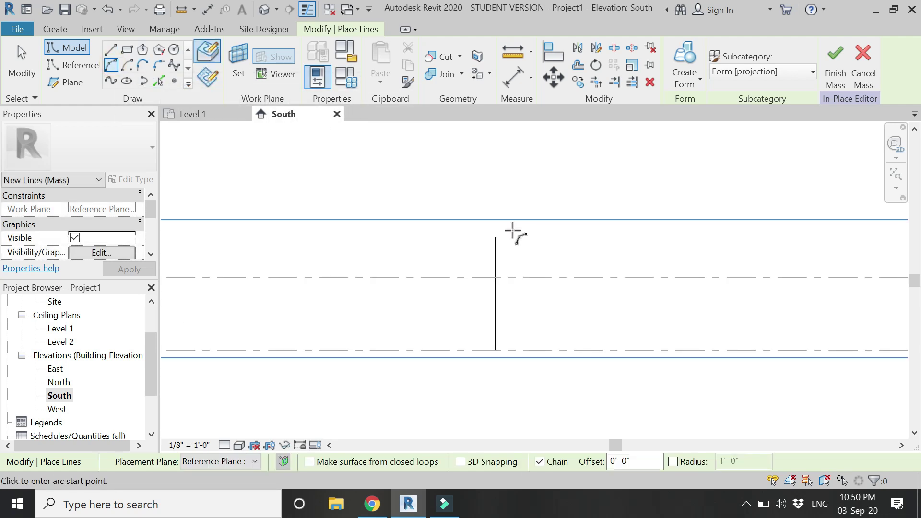
left_click(514, 238)
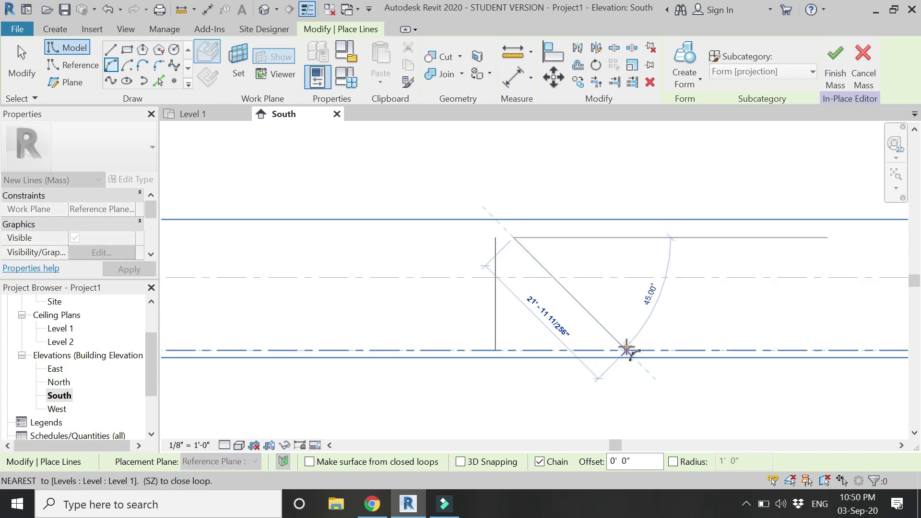
left_click(627, 349)
left_click(604, 286)
key("Escape")
key("Escape")
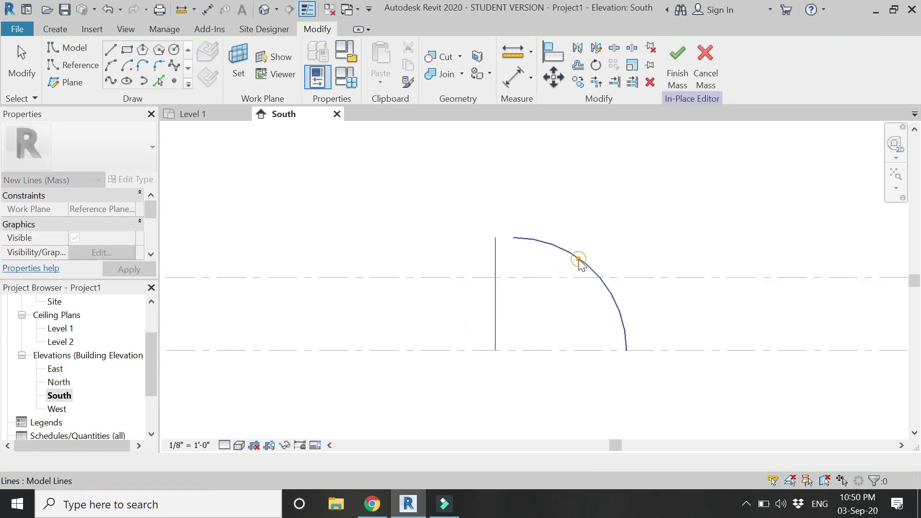
Step: Revolve the arc around the vertical line into a solid dome form
left_click(580, 263)
left_click(496, 253, "ctrl")
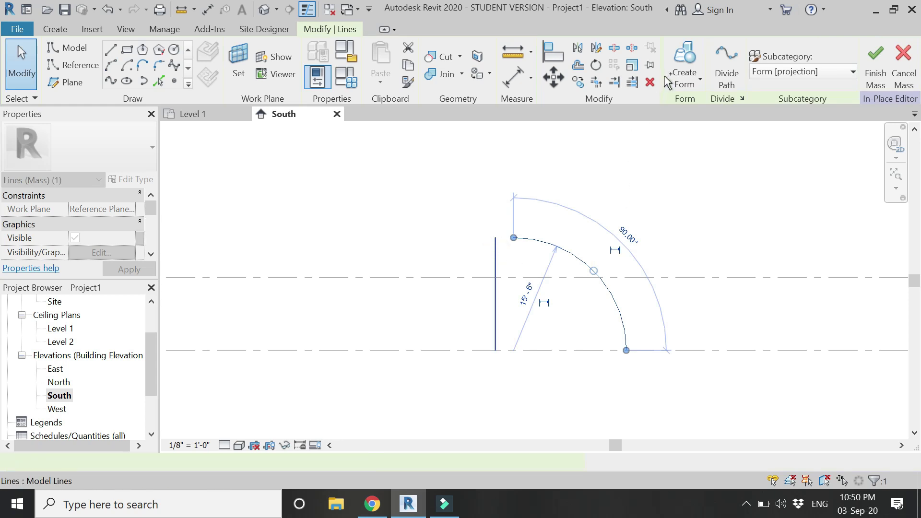
left_click(674, 56)
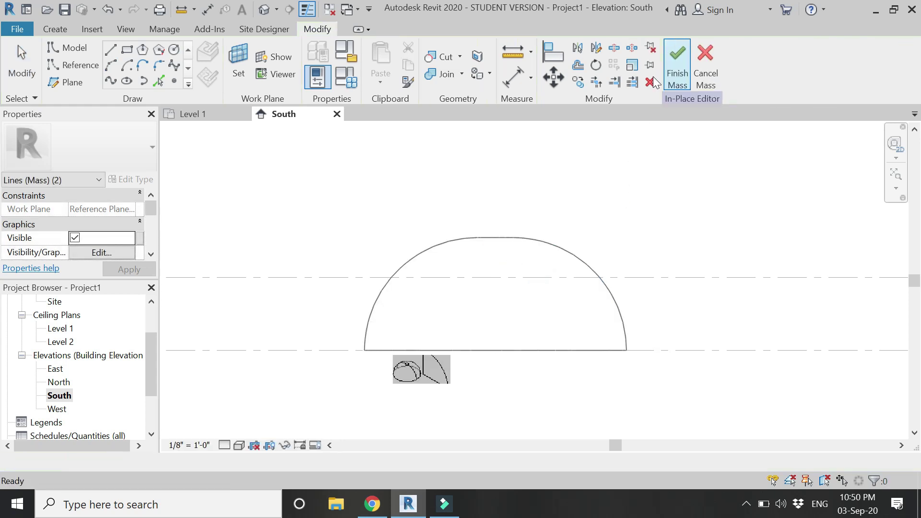
Step: In the default 3D view, divide both dome surfaces into a grid
left_click(409, 367)
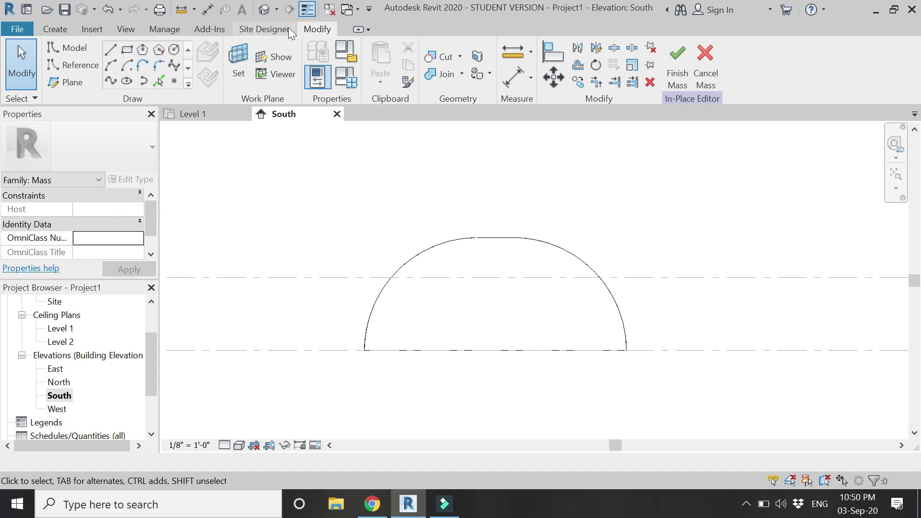
left_click(264, 9)
scroll(576, 295, "up", 4)
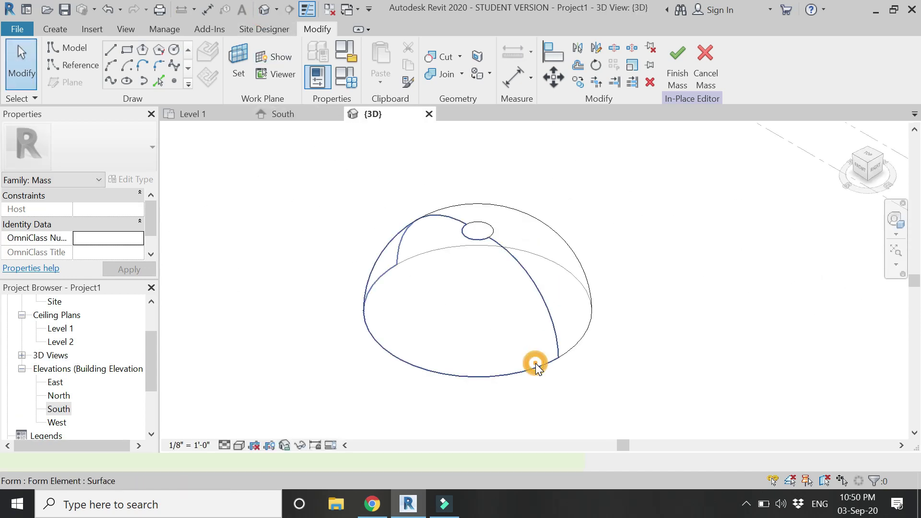
left_click(535, 363)
left_click(584, 271, "ctrl")
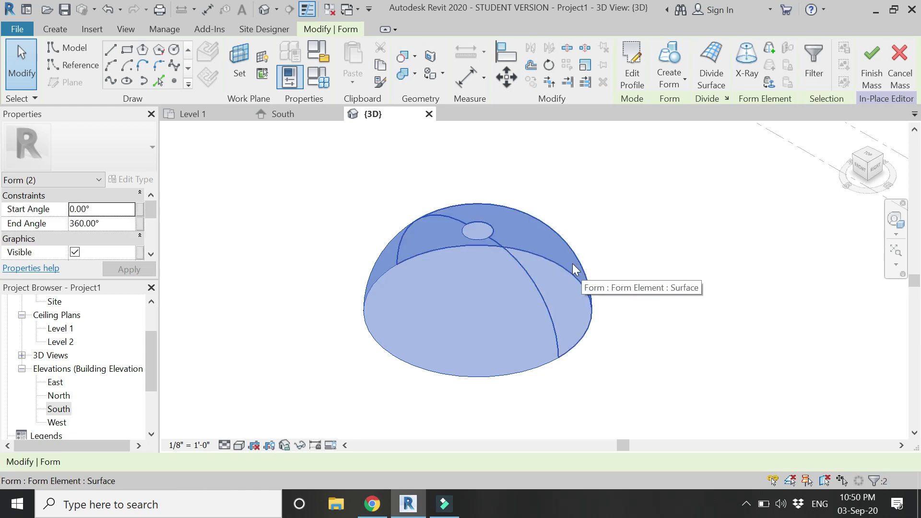
left_click(712, 63)
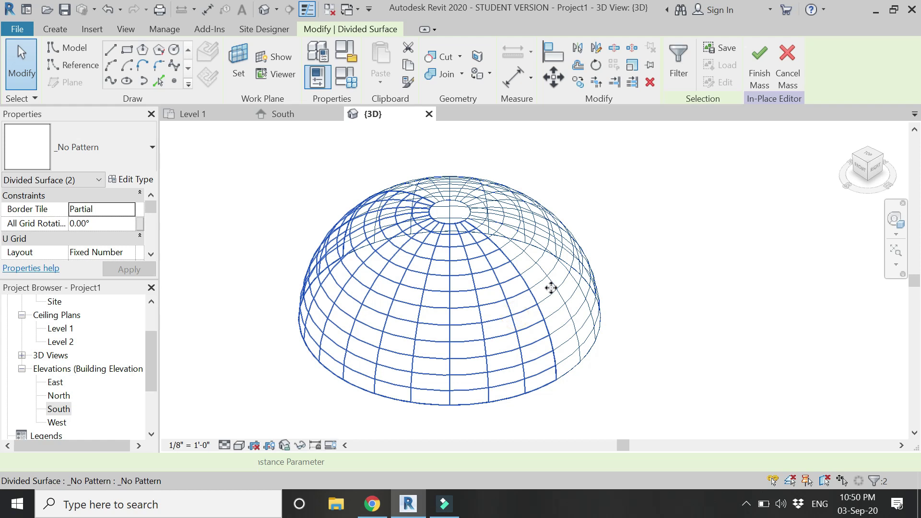
Step: Apply the Triangle (flat) pattern to the divided dome surfaces
left_click(551, 287)
left_click(126, 151)
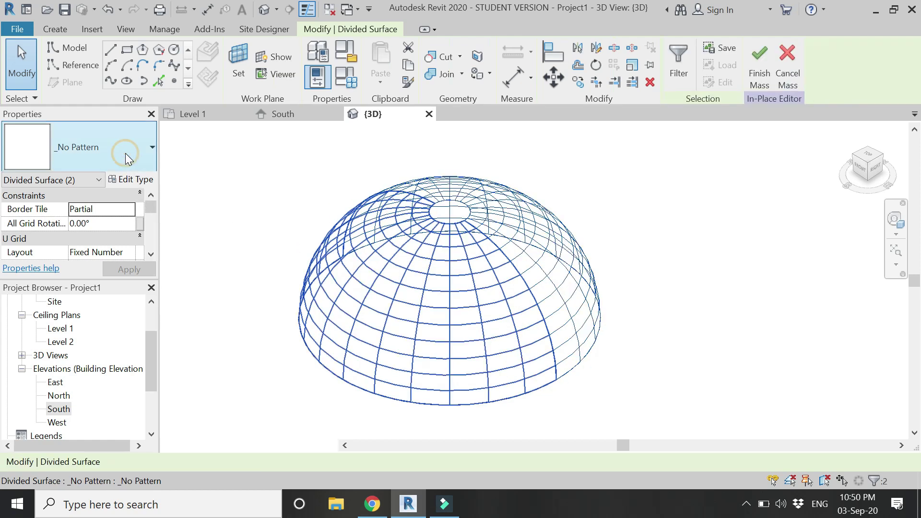
scroll(84, 442, "down", 7)
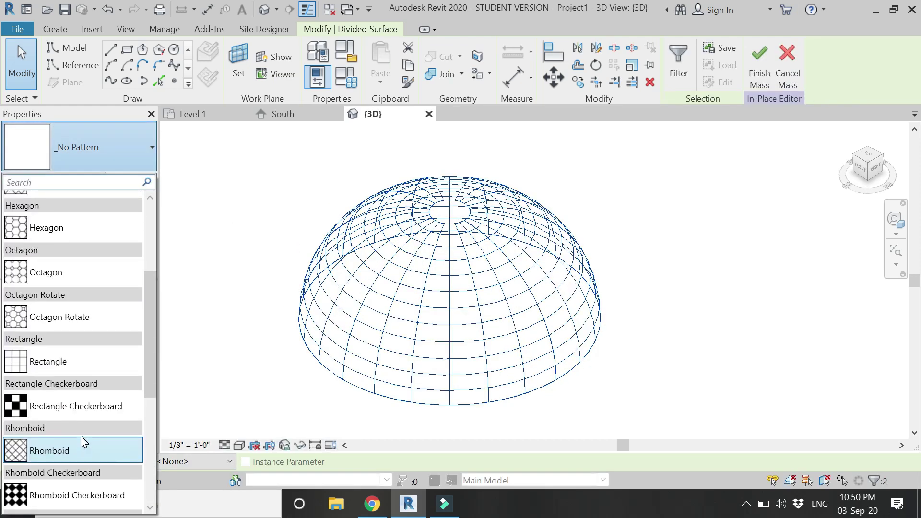
left_click(85, 447)
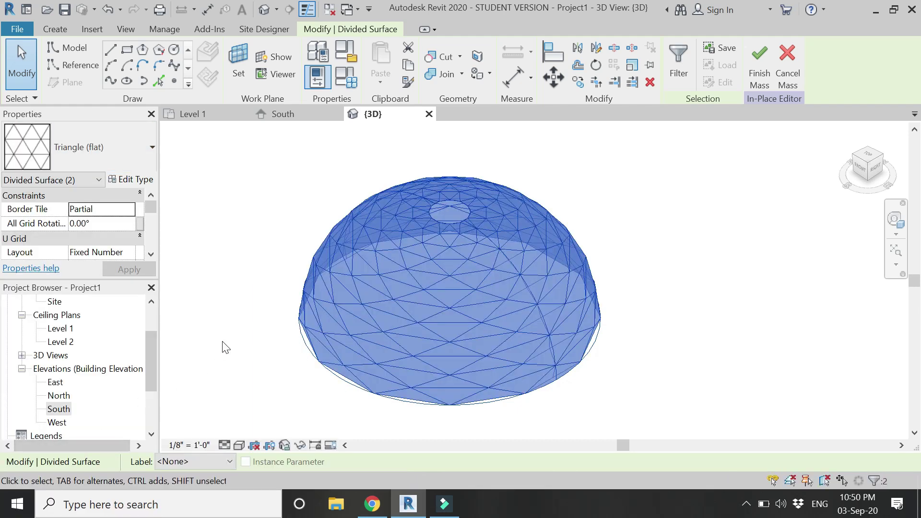
left_click(619, 403)
Step: Set one dome half to 20 V grid divisions after trying 25 and 30
left_click(459, 364)
scroll(458, 364, "up", 2)
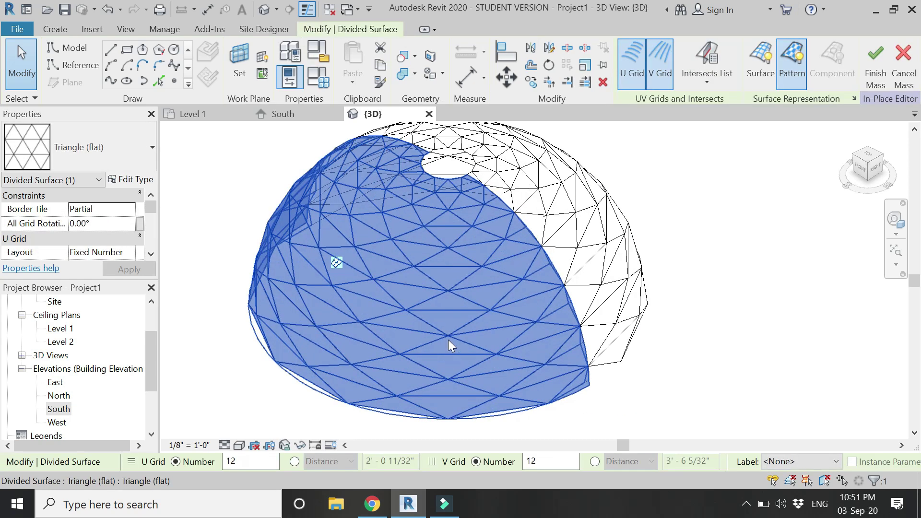
left_click(596, 462)
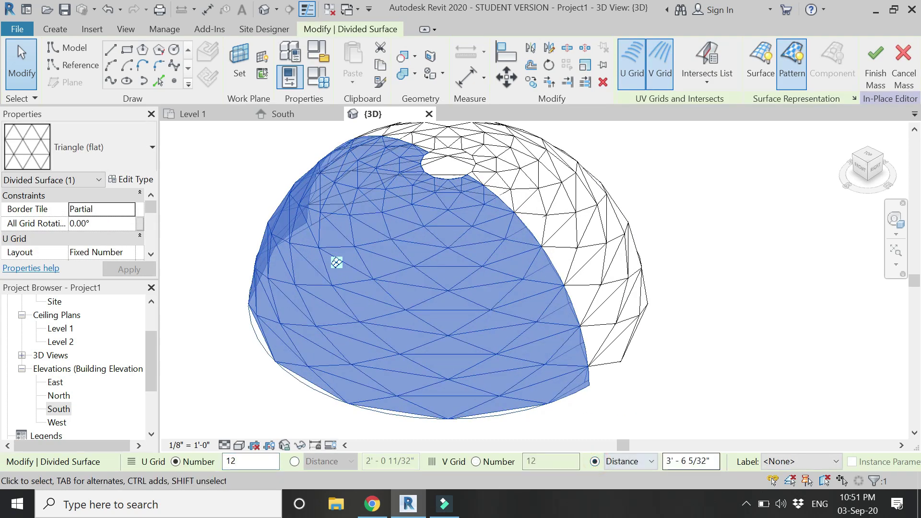
left_click(715, 462)
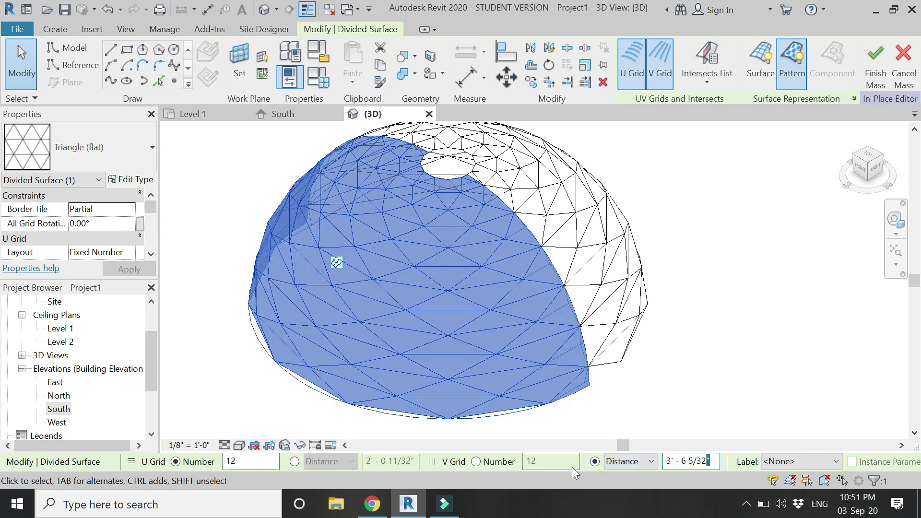
left_click(476, 461)
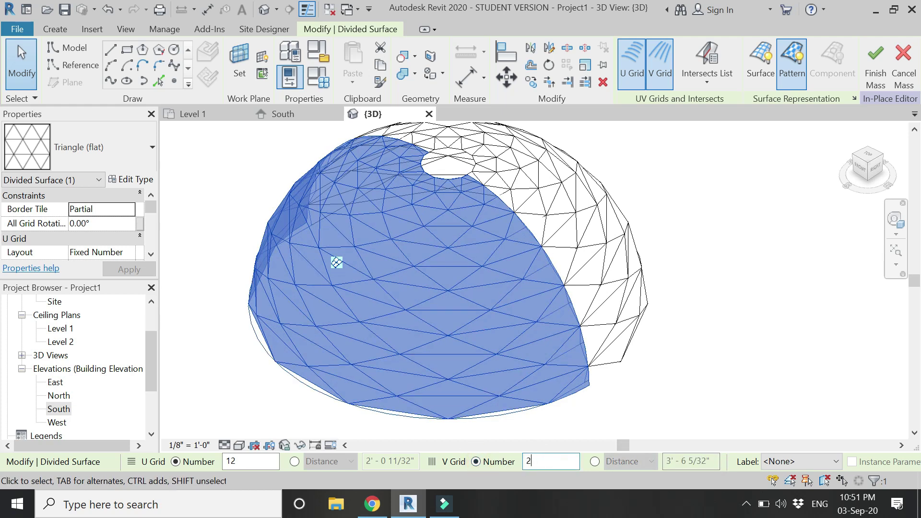
type("20")
key("Return")
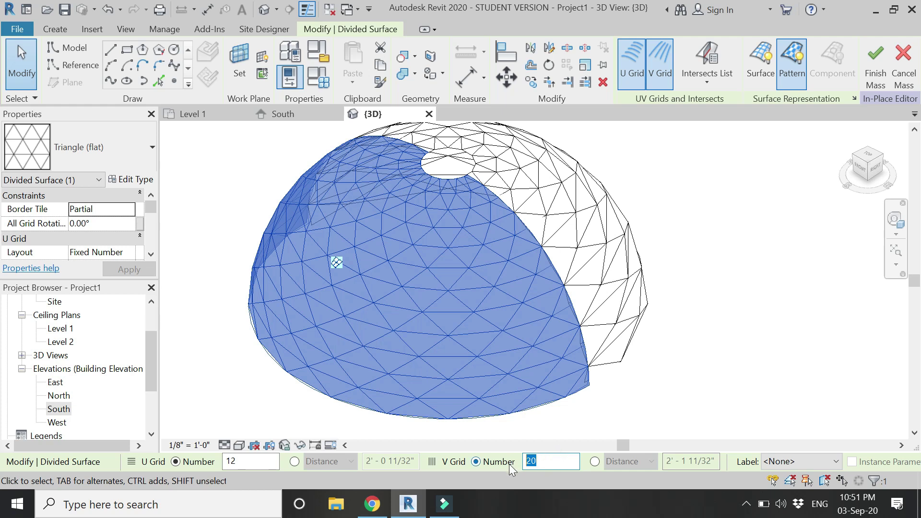
type("5")
key("Return")
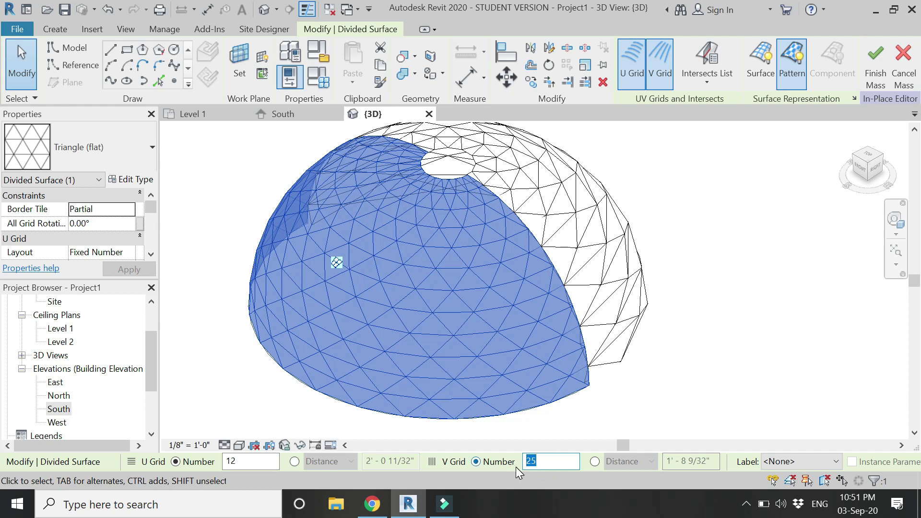
key("Return")
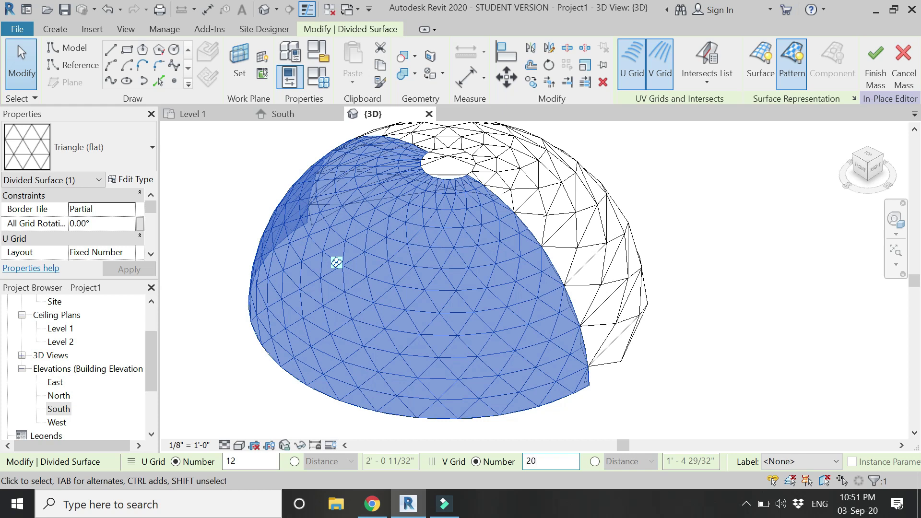
key("Return")
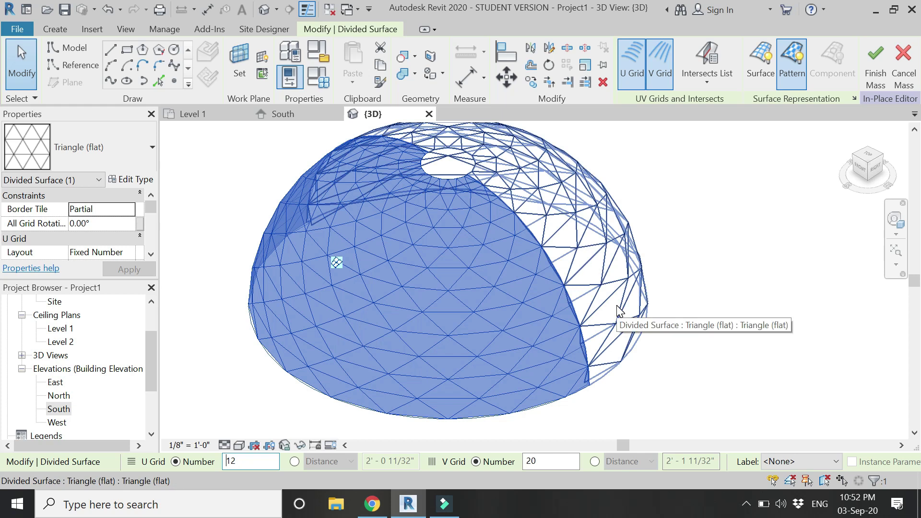
Step: Apply 20 V divisions to the other dome half and orbit to check the mesh
left_click(658, 376)
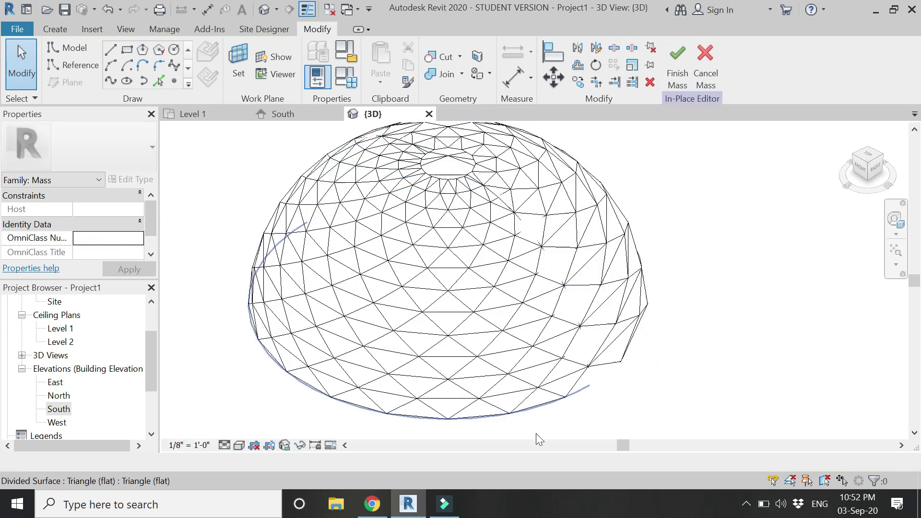
left_click(598, 310)
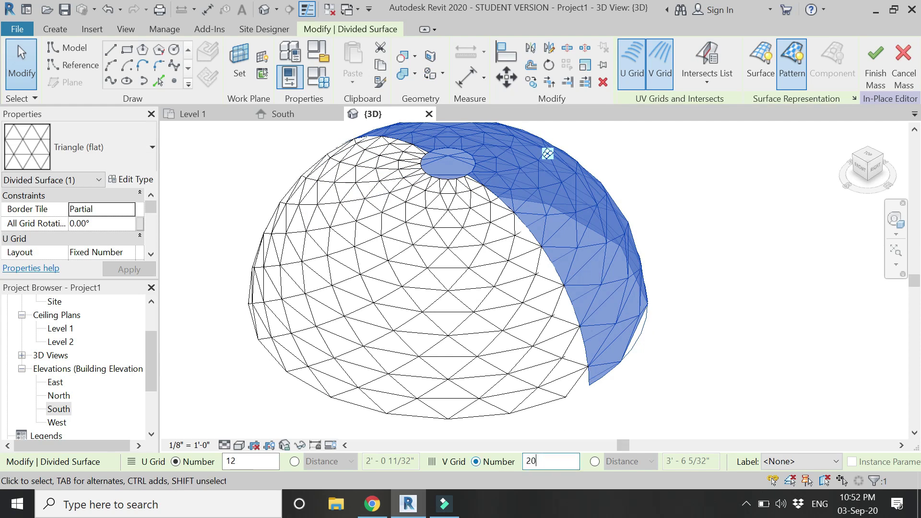
key("Return")
left_click(702, 382)
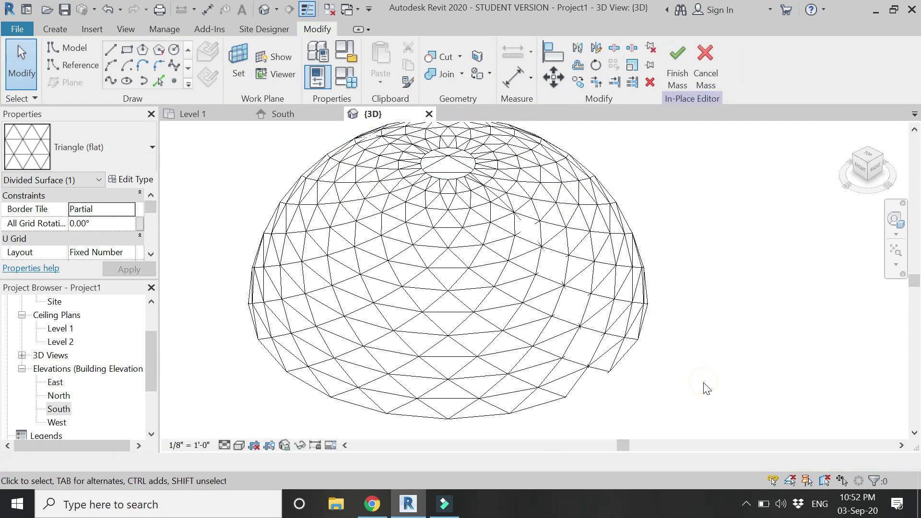
middle_click_drag(714, 398, 734, 434, "shift")
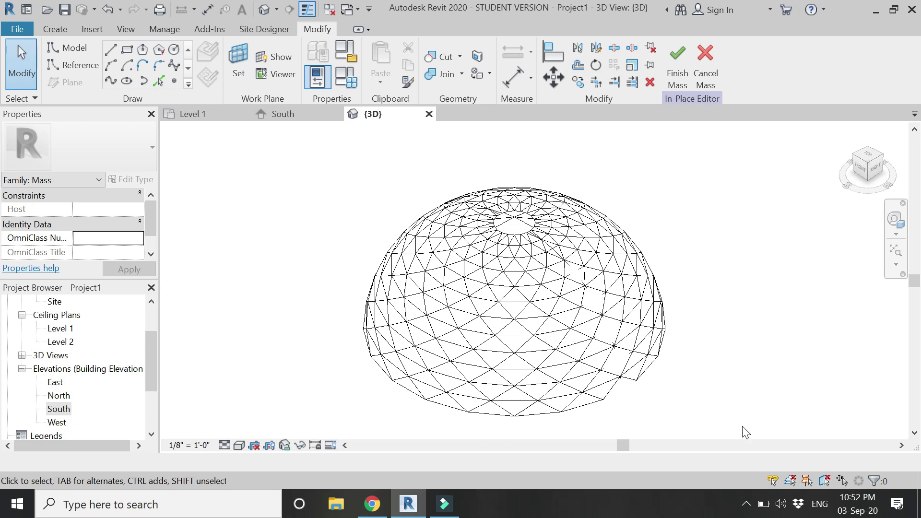
Step: Create a new family from the Curtain Panel Pattern Based template
left_click(24, 31)
mouse_move(48, 80)
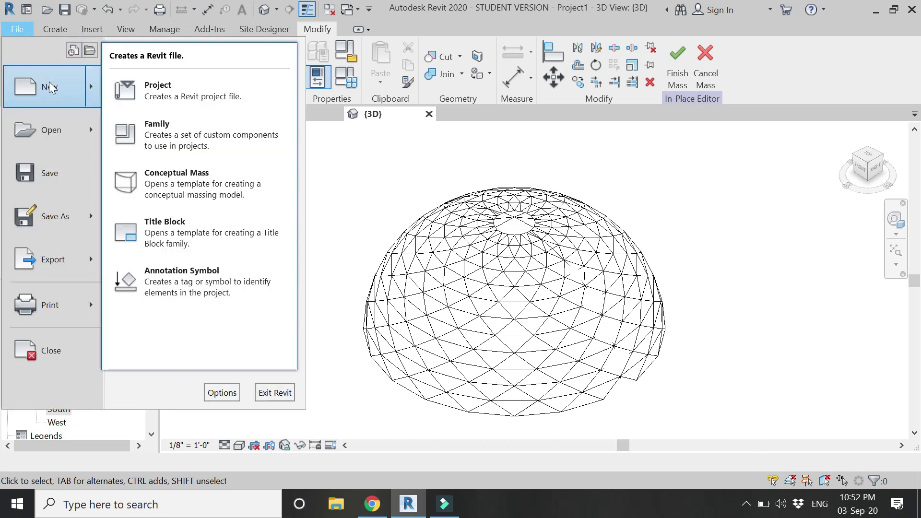
left_click(156, 132)
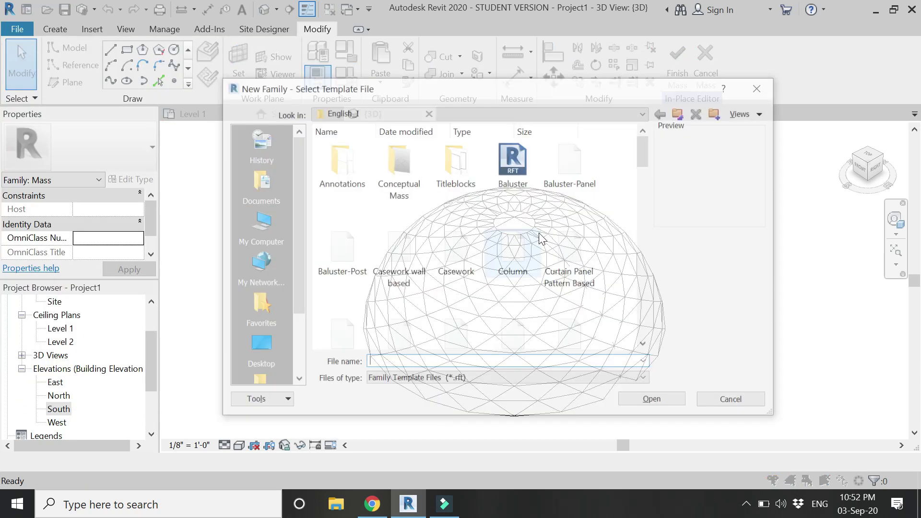
left_click(568, 287)
left_click(654, 401)
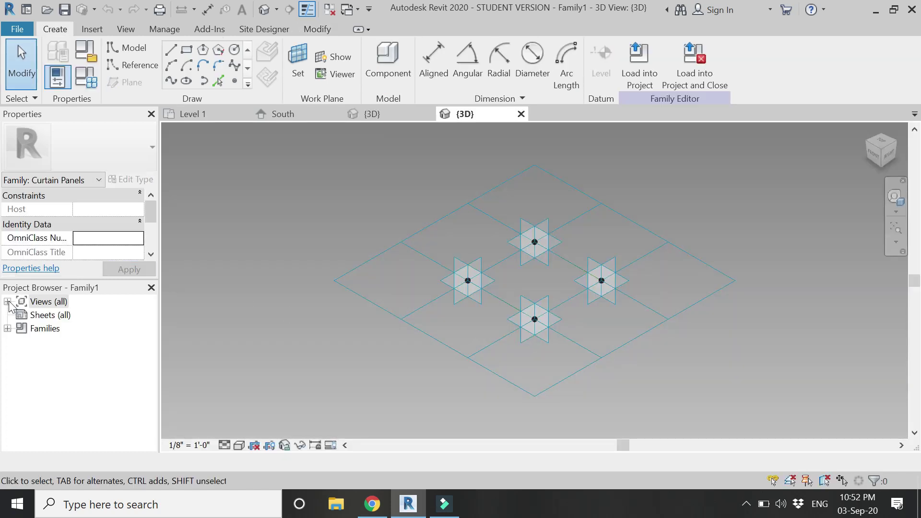
Step: In the Level 1 floor plan, change the tile pattern grid to Triangle (flat)
left_click(8, 302)
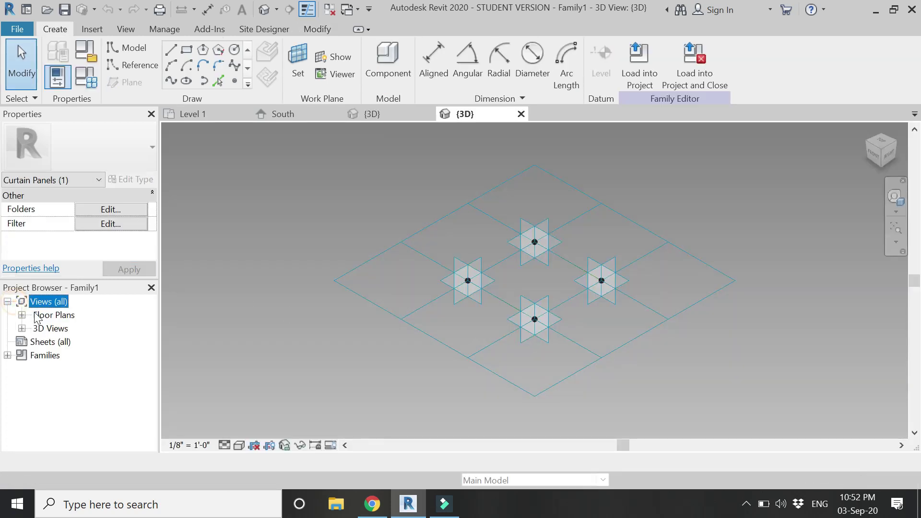
left_click(21, 315)
double_click(61, 328)
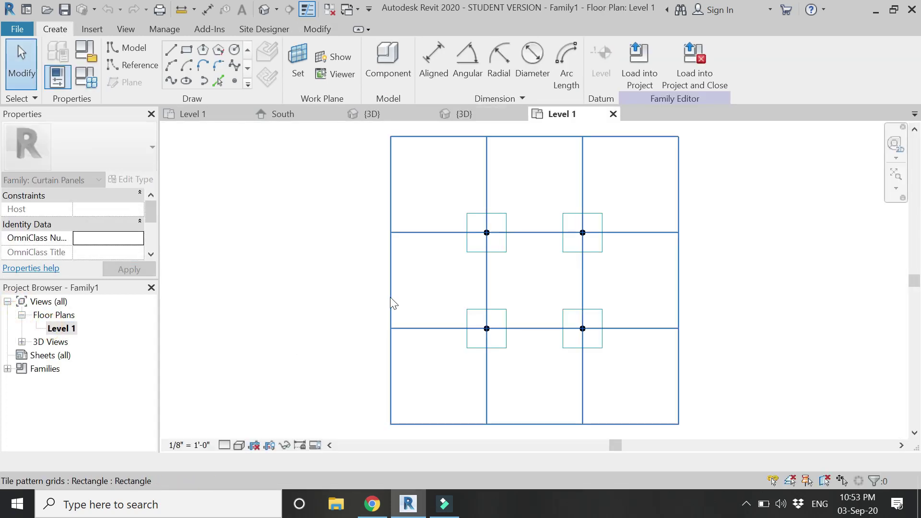
left_click(391, 296)
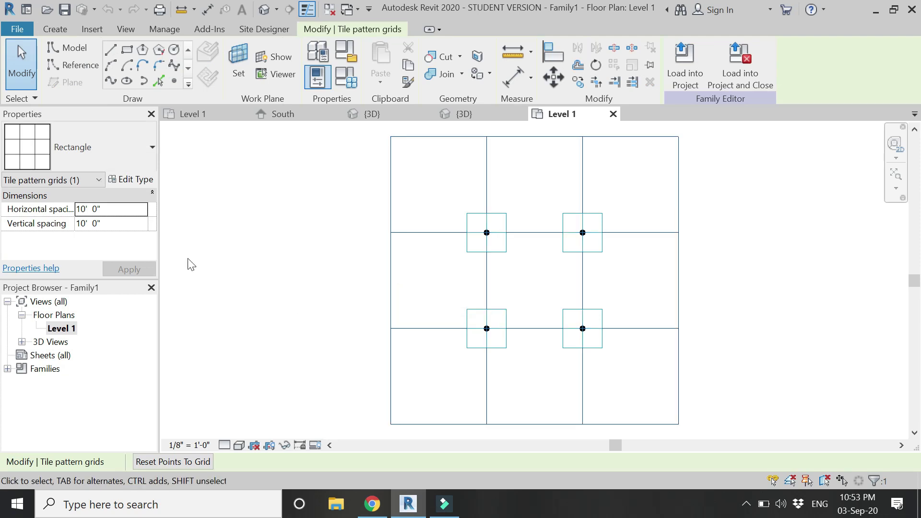
left_click(128, 143)
left_click(110, 433)
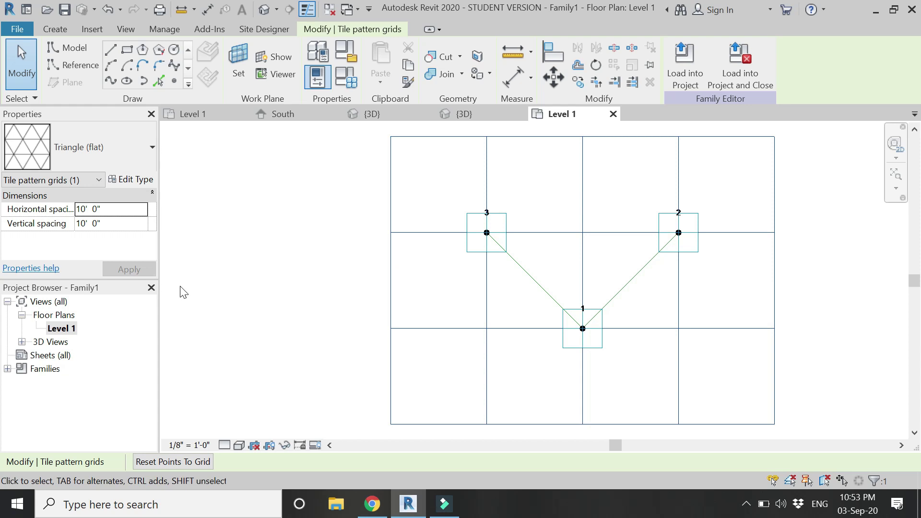
Step: Set the grid's horizontal and vertical spacing to 2' and apply
left_click(118, 209)
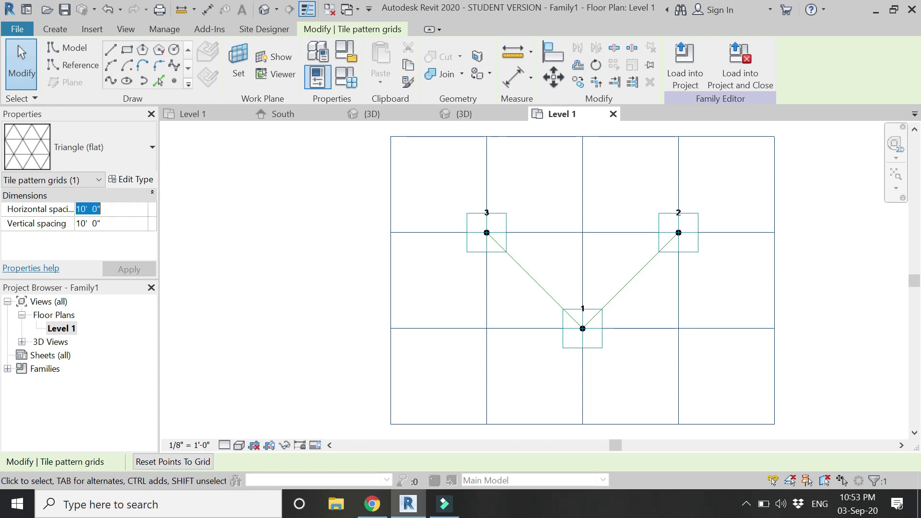
type("3")
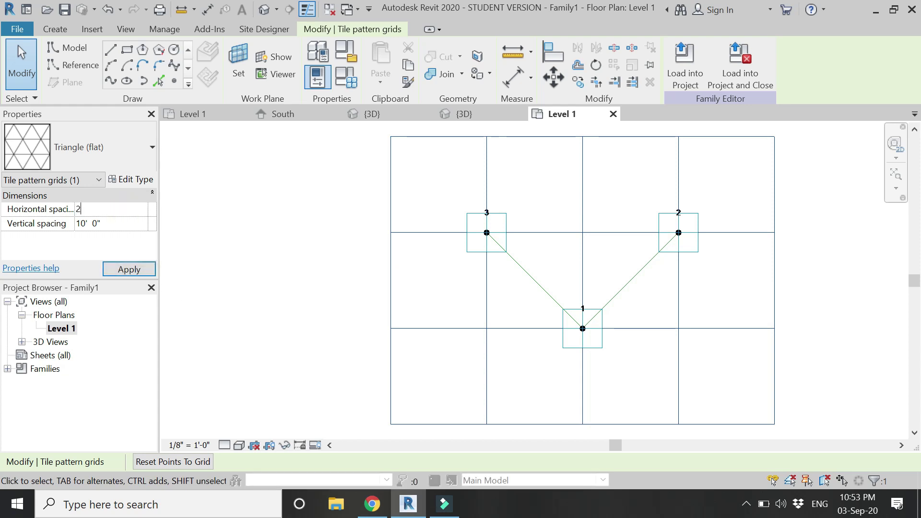
key("Return")
left_click(124, 222)
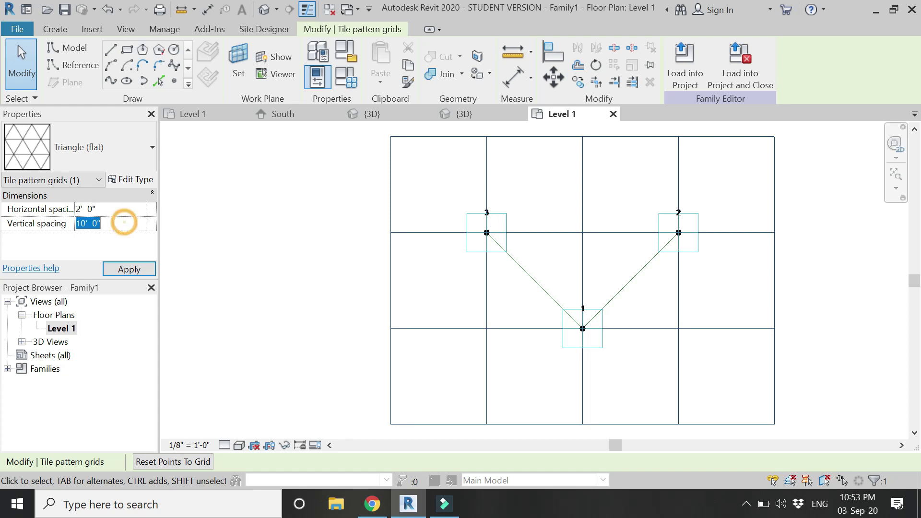
type("2")
key("Return")
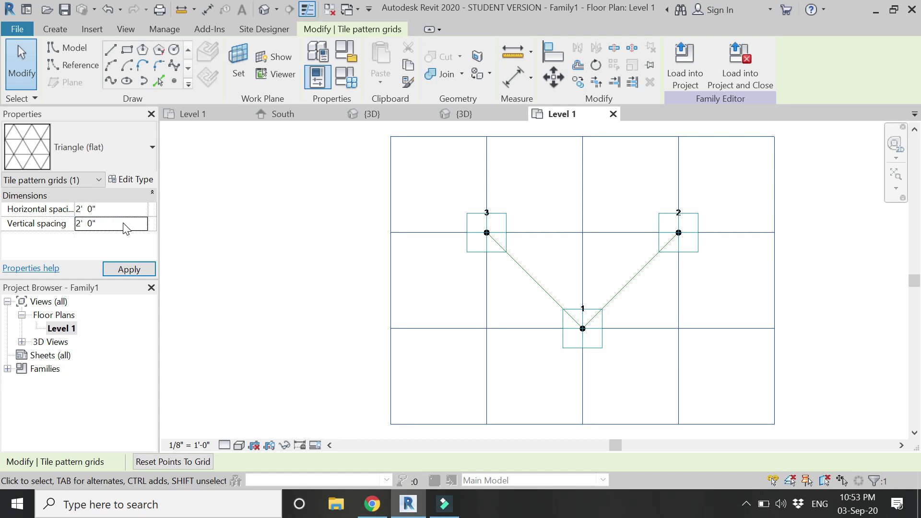
left_click(130, 269)
left_click(287, 269)
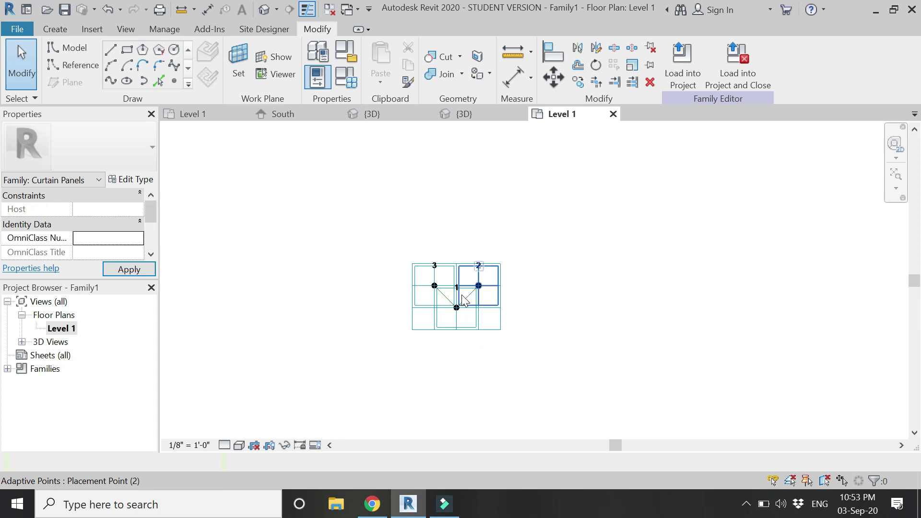
Step: Draw two guide lines from triangle corners to the midpoints of opposite sides
scroll(463, 300, "up", 5)
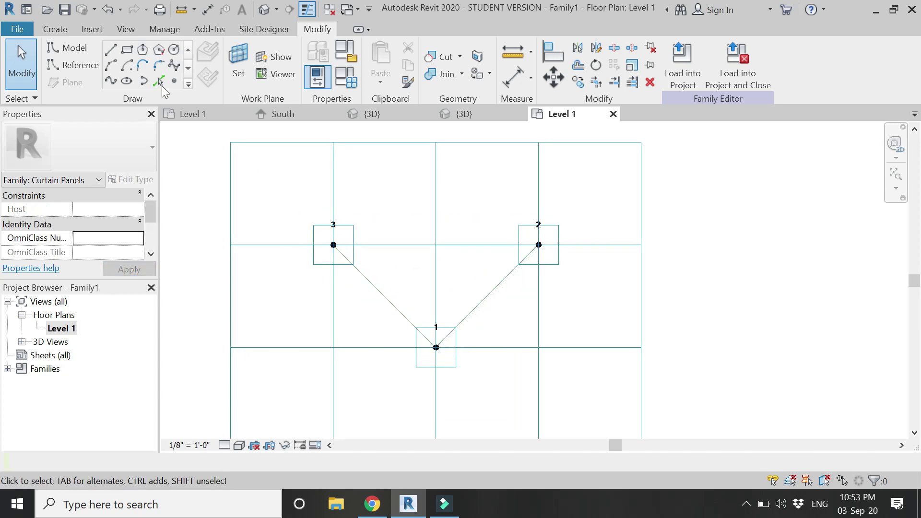
left_click(111, 49)
left_click(333, 245)
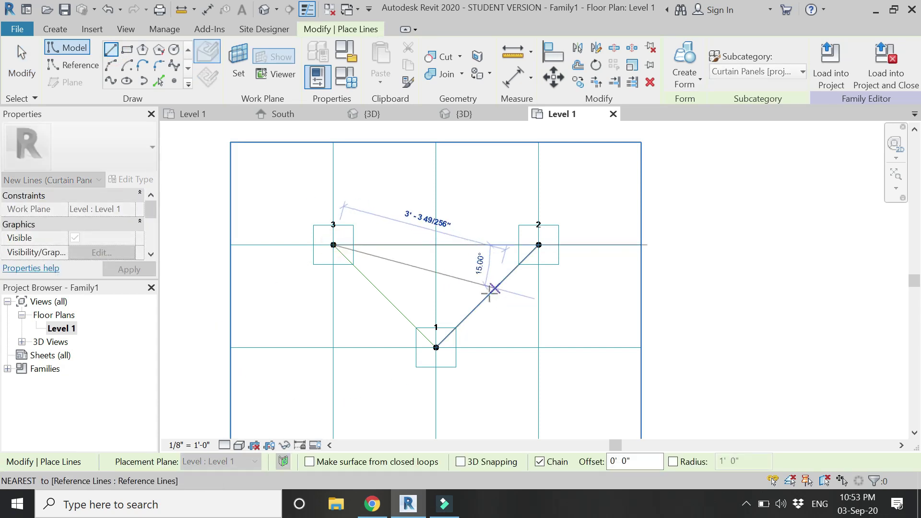
left_click(487, 296)
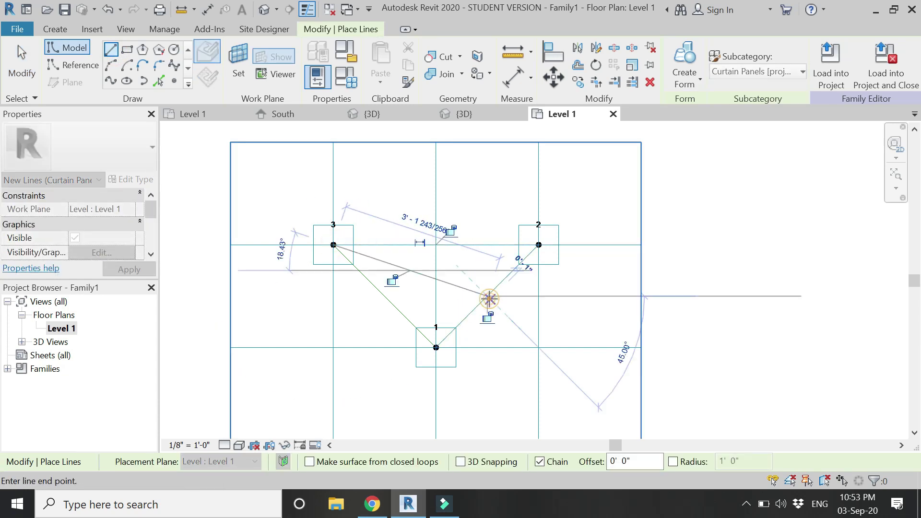
key("Escape")
left_click(539, 245)
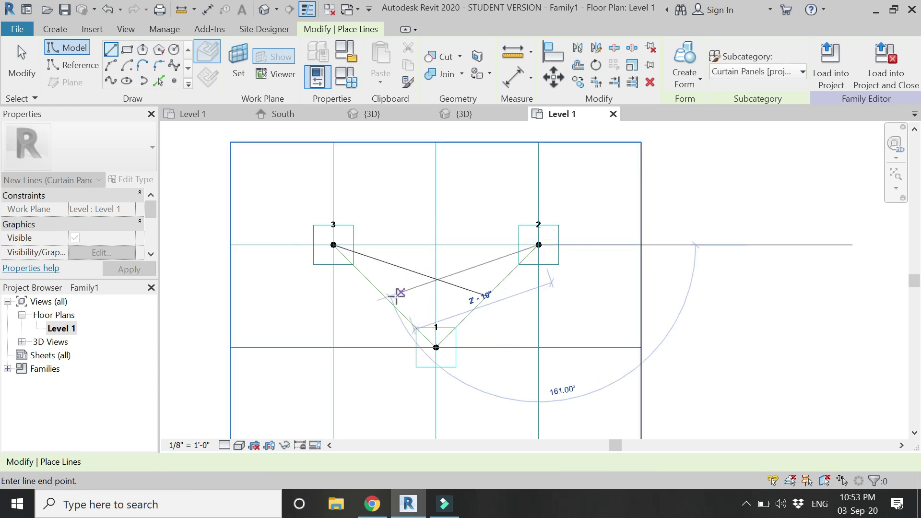
left_click(383, 296)
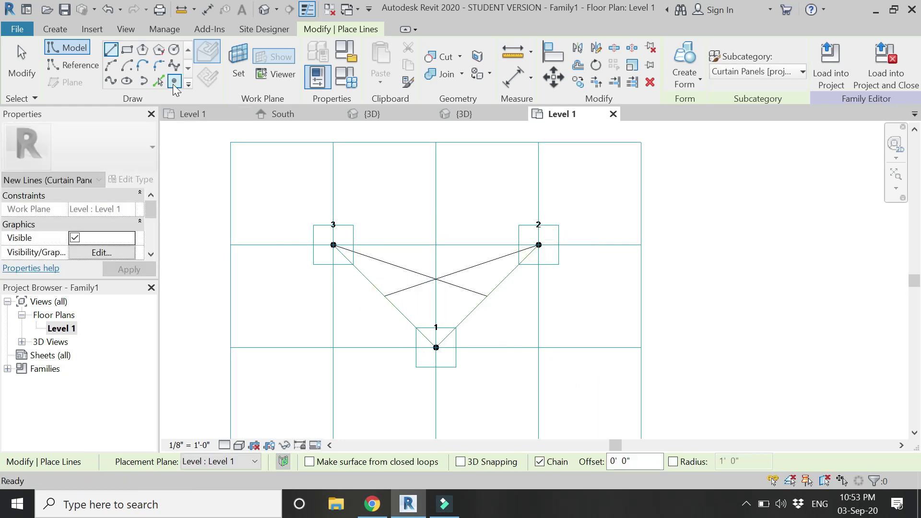
Step: Place a reference point where the guide lines cross, then delete both lines
left_click(174, 80)
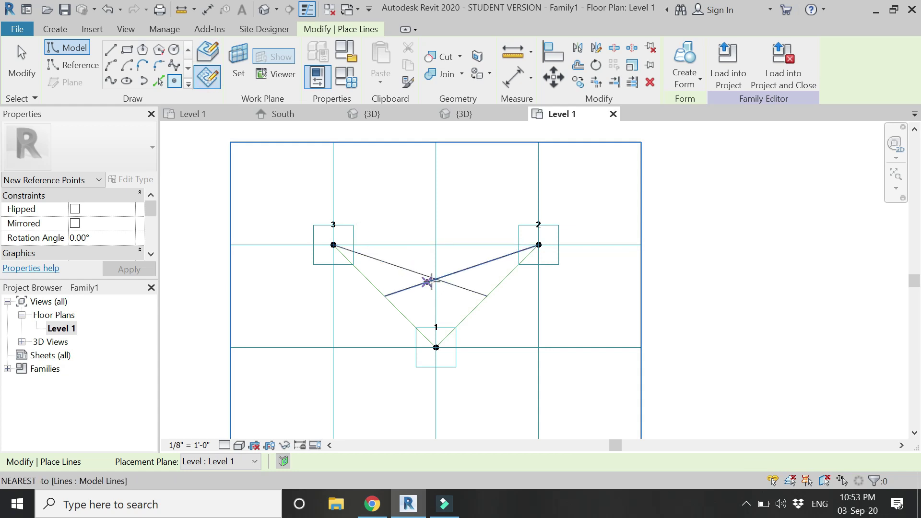
left_click(436, 279)
key("Escape")
left_click(460, 287)
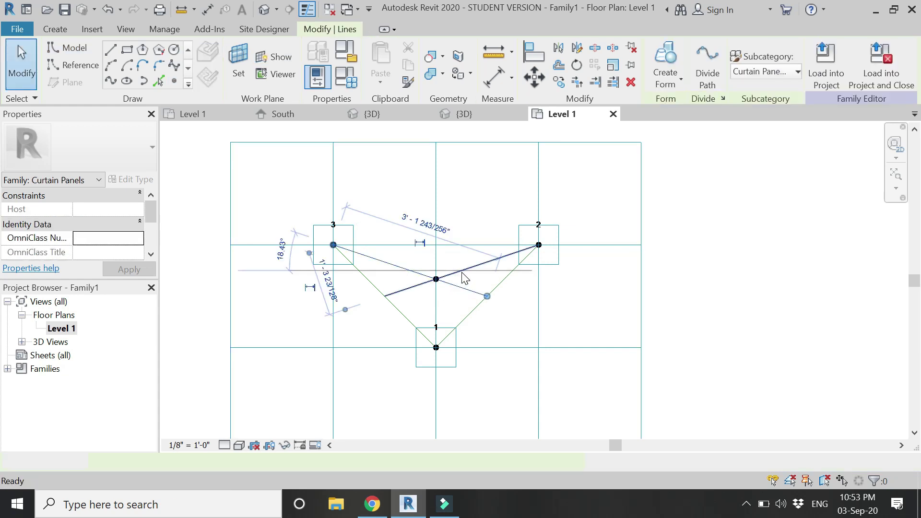
key("Delete")
left_click(461, 270)
key("Delete")
Step: In the 3D view, give the centre reference point a 0' 6" offset
left_click(475, 114)
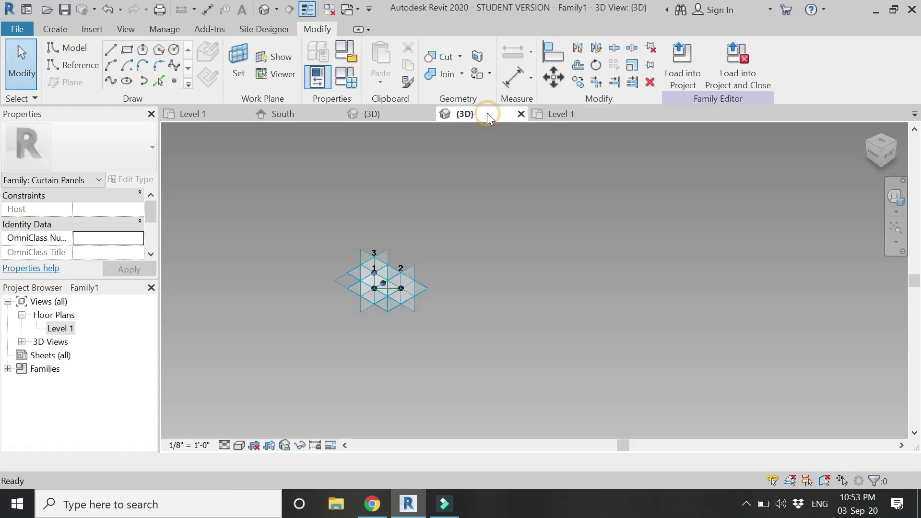
scroll(402, 338, "up", 5)
scroll(365, 342, "up", 5)
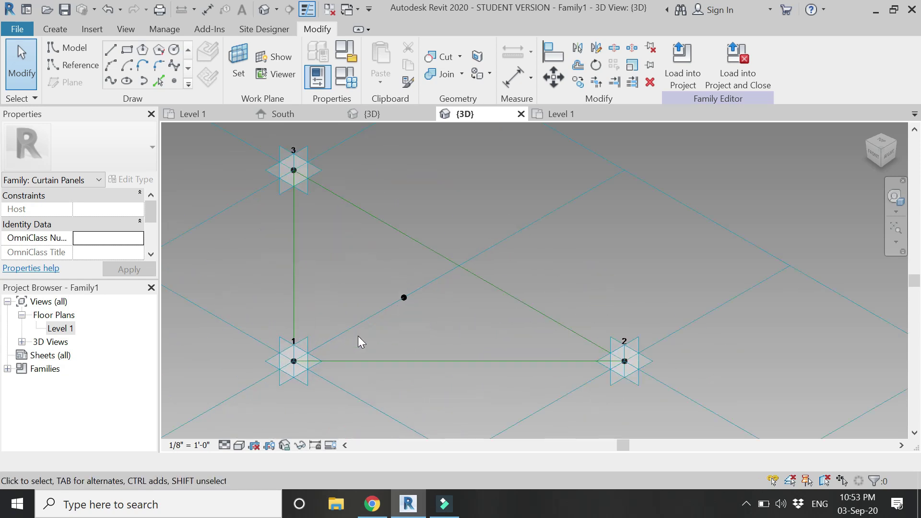
left_click(418, 285)
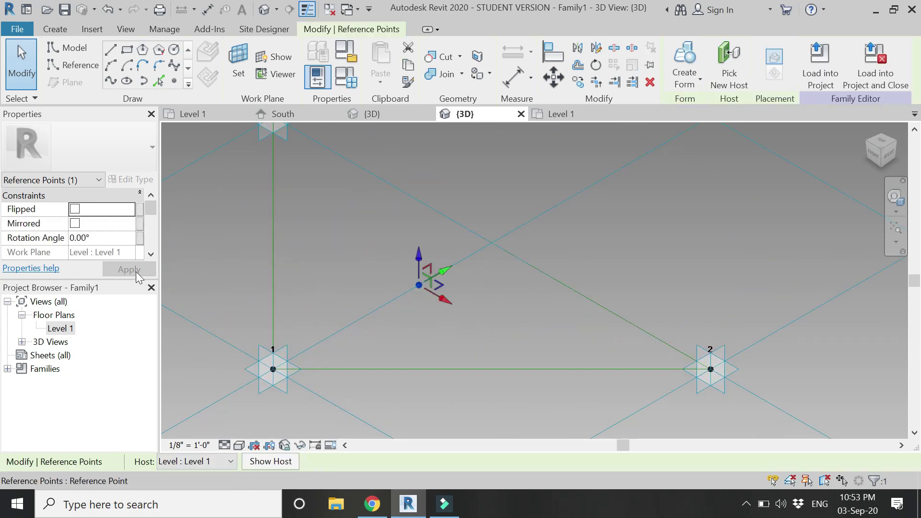
scroll(100, 230, "down", 5)
left_click(100, 238)
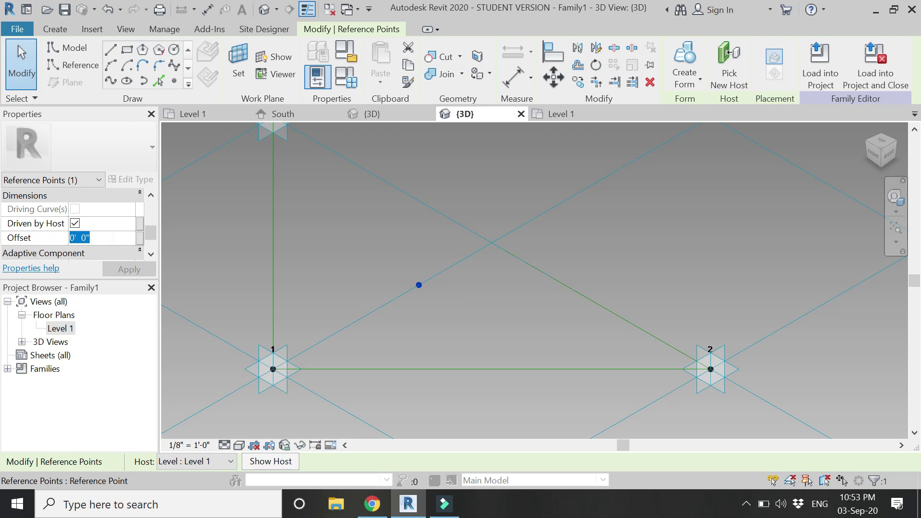
type("6")
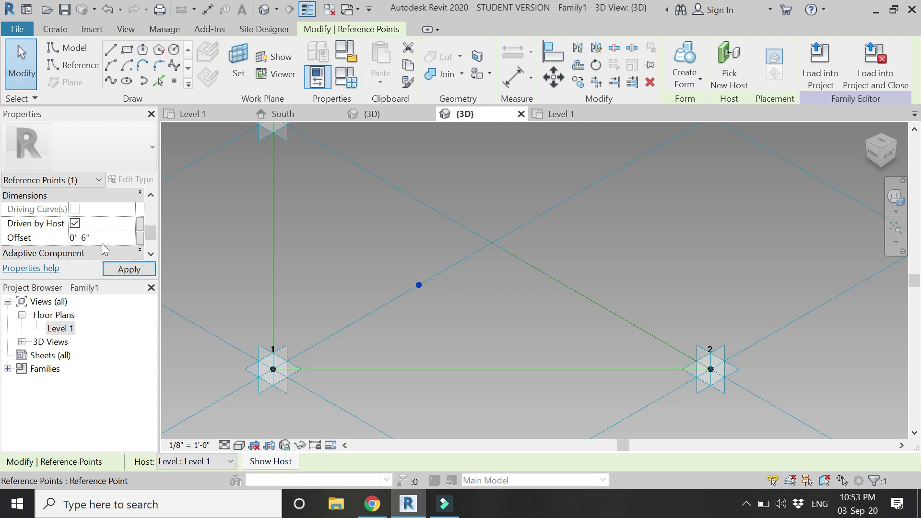
left_click(125, 269)
scroll(508, 320, "down", 3)
left_click(442, 315)
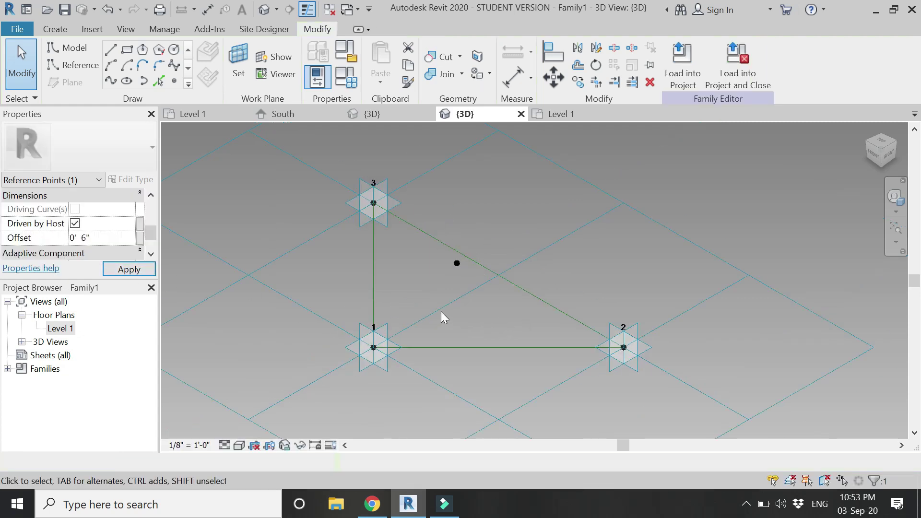
scroll(336, 278, "up", 1)
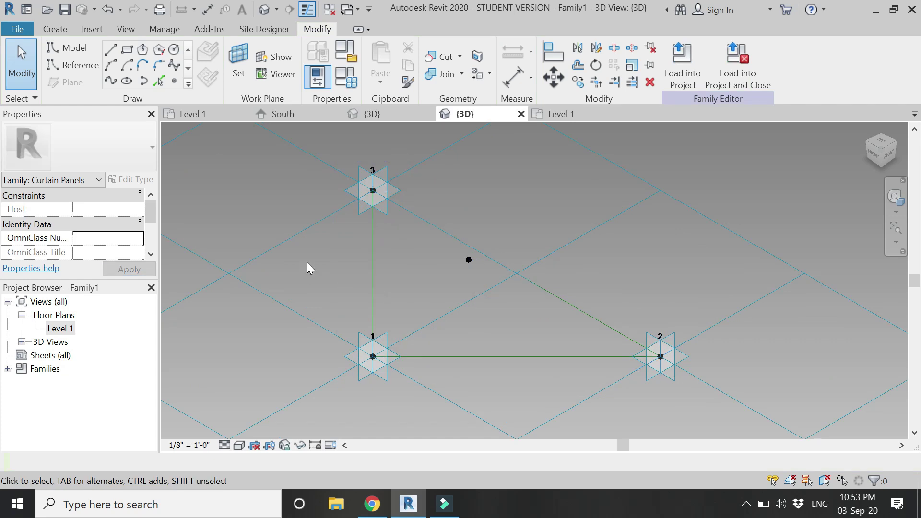
left_click(117, 46)
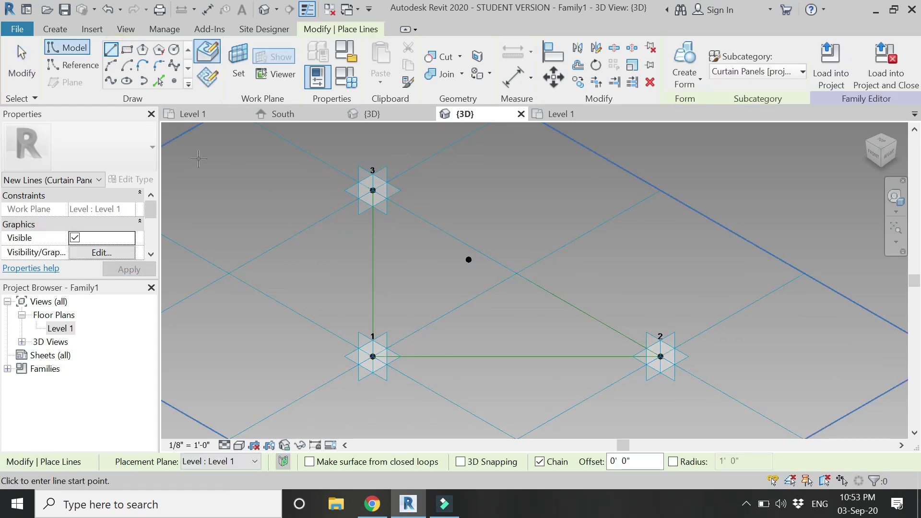
Step: With 3D snapping, draw lines from points 3, 2 and 1 to the raised centre point
left_click(462, 463)
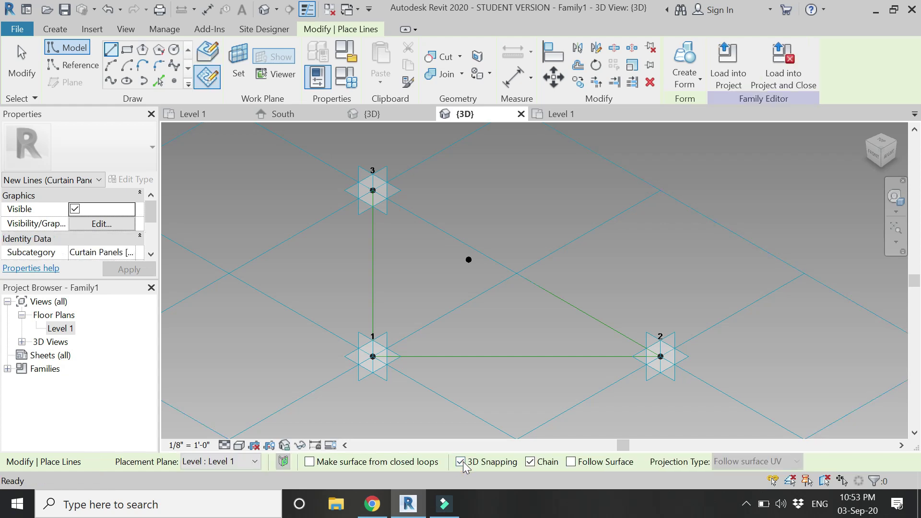
left_click(215, 55)
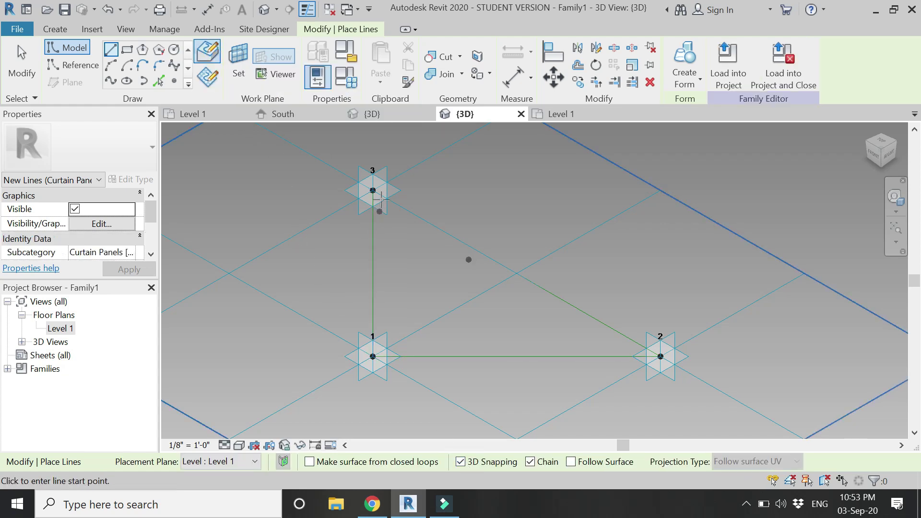
left_click(373, 190)
left_click(469, 259)
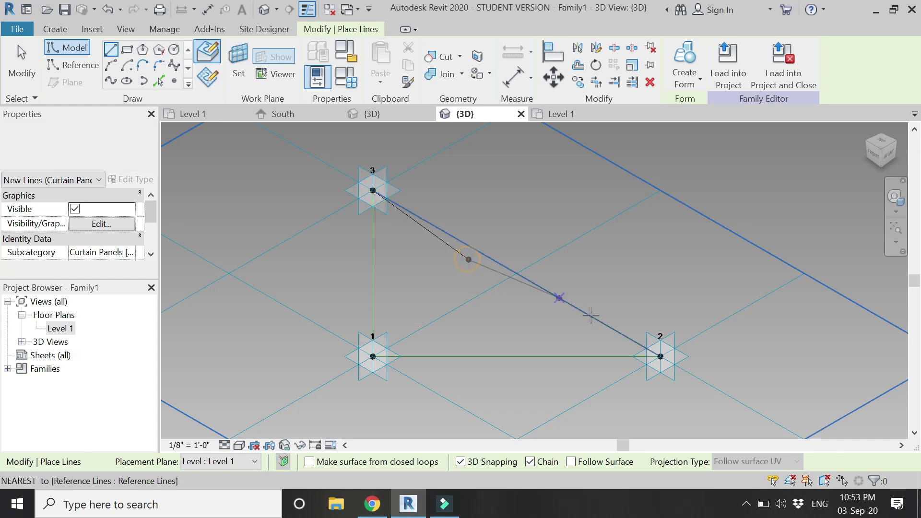
left_click(660, 357)
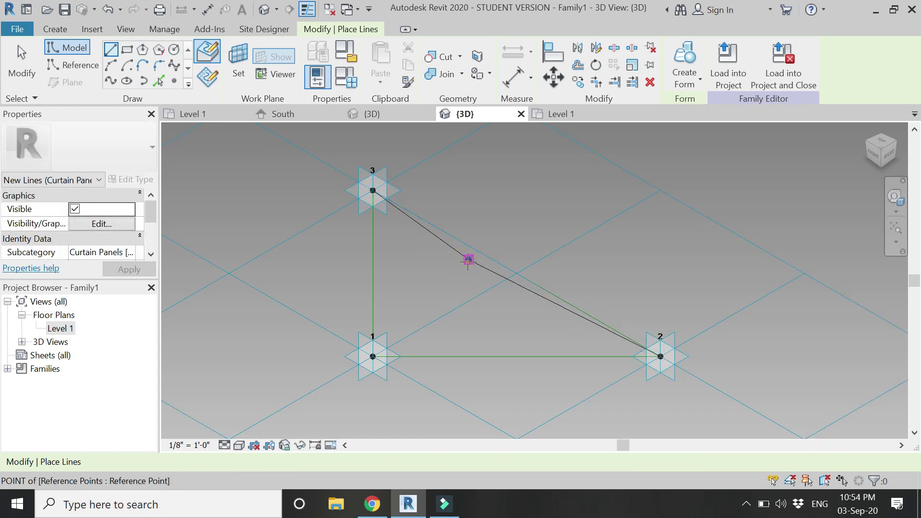
left_click(468, 259)
left_click(373, 356)
key("Escape")
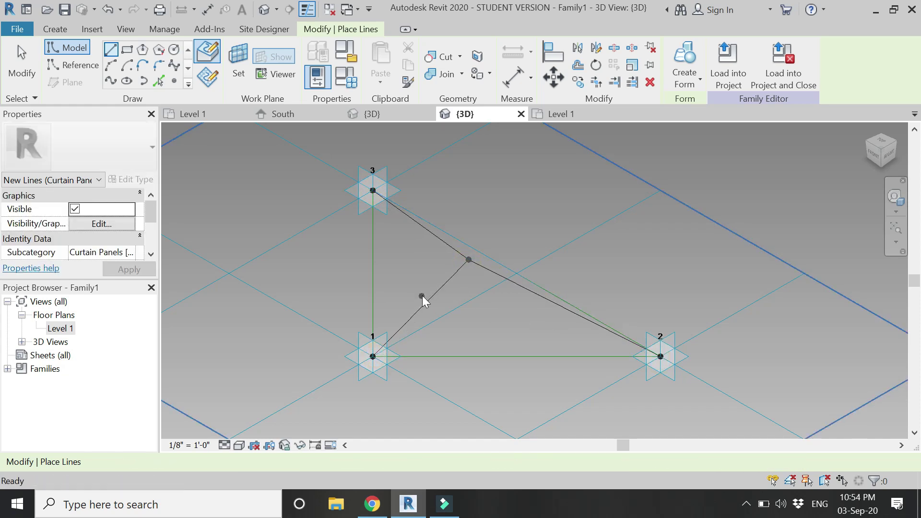
key("Escape")
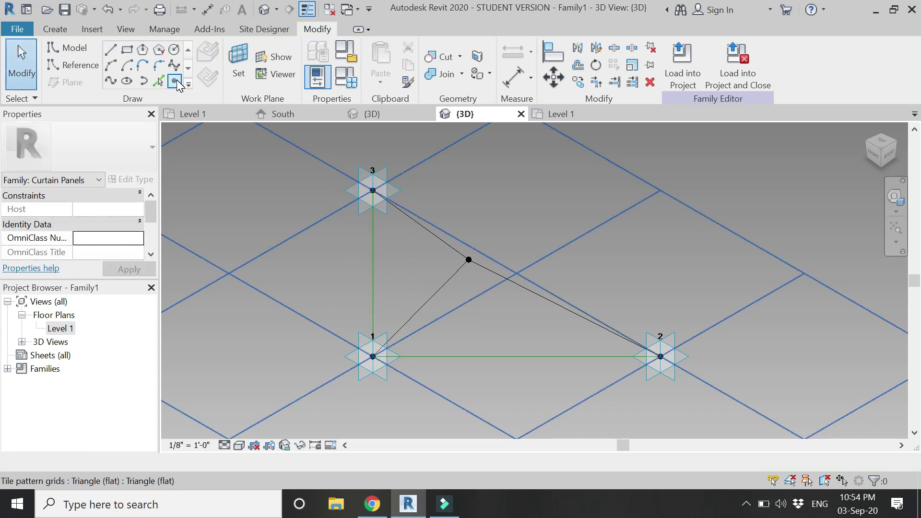
Step: Place reference points at the vertical edge's midpoint and on the lower diagonal line
left_click(174, 81)
left_click(373, 253)
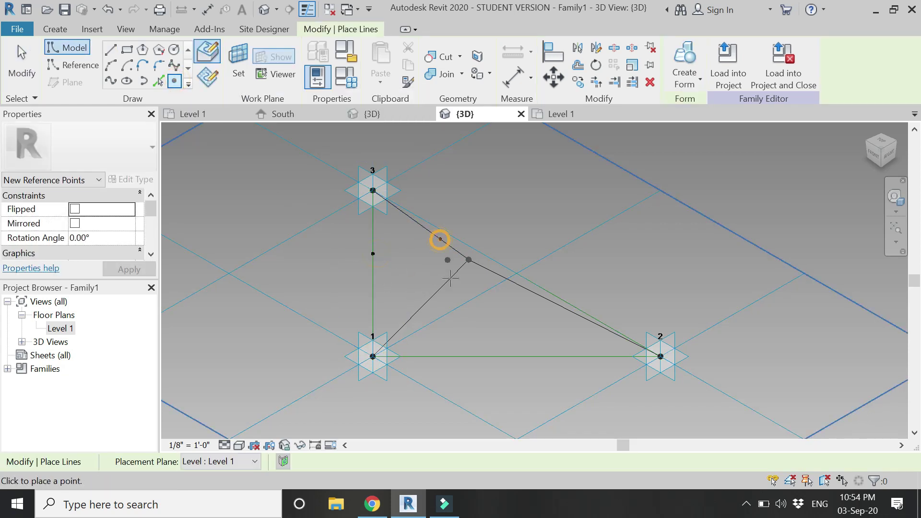
left_click(439, 290)
key("Escape")
key("Escape")
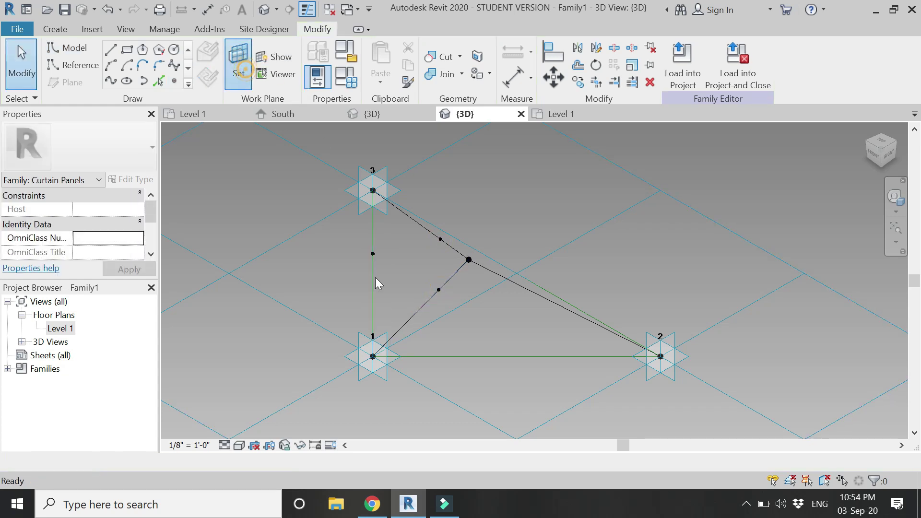
Step: Sweep a 1/2" circle on the lower reference point along the diagonal and right-hand lines into frame members
left_click(438, 290)
left_click(172, 51)
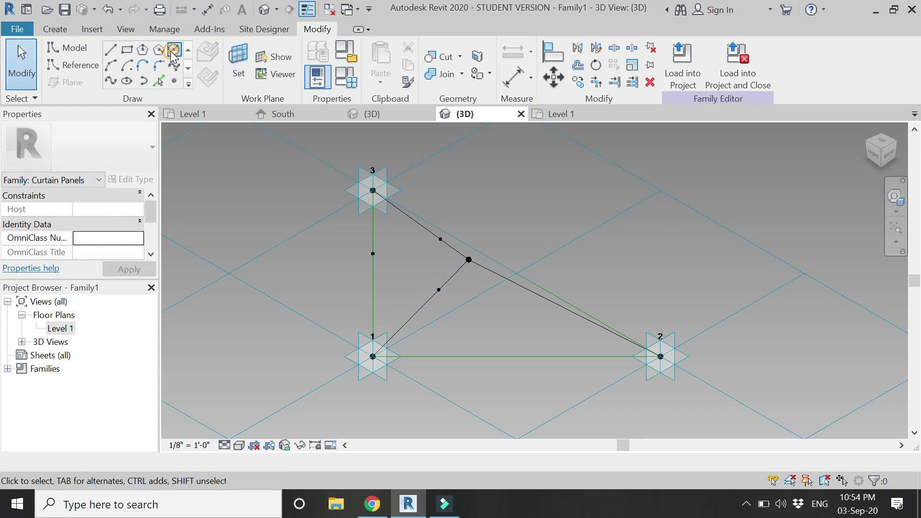
scroll(427, 299, "up", 2)
left_click(445, 285)
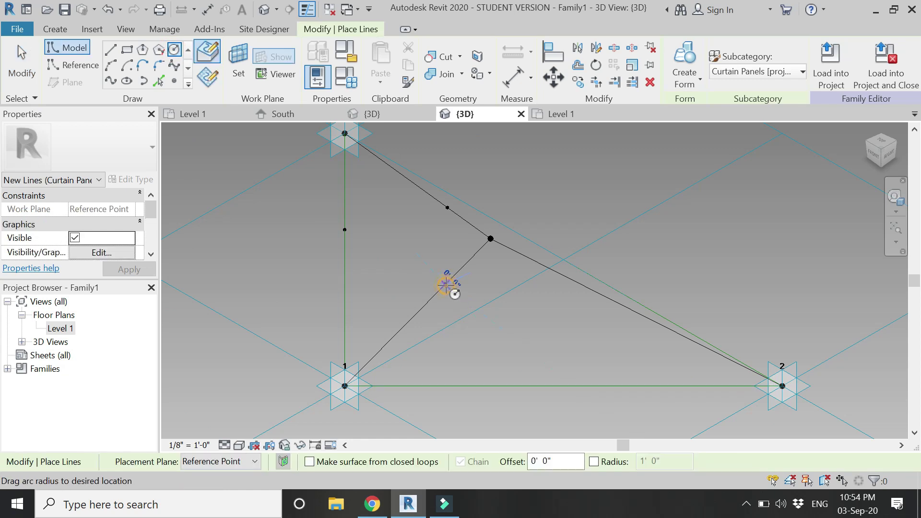
scroll(453, 294, "up", 2)
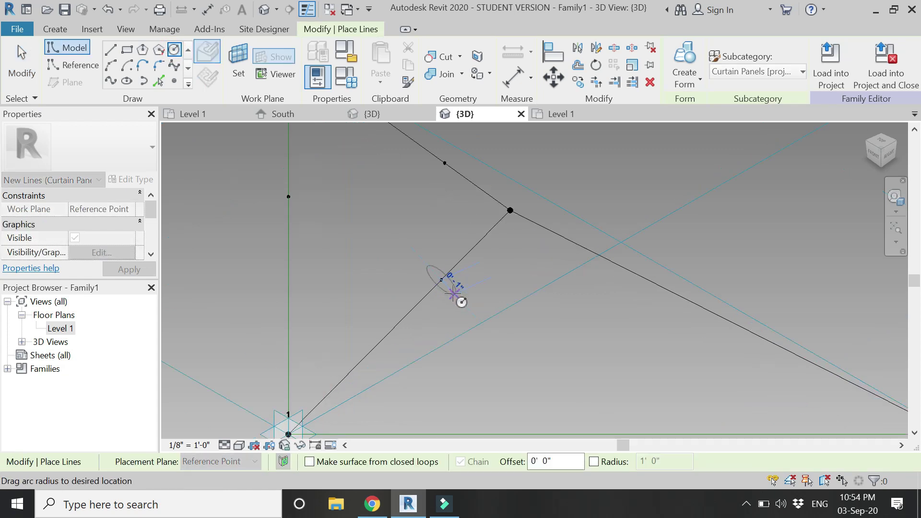
type("1/2\"")
key("Return")
key("Escape")
key("Escape")
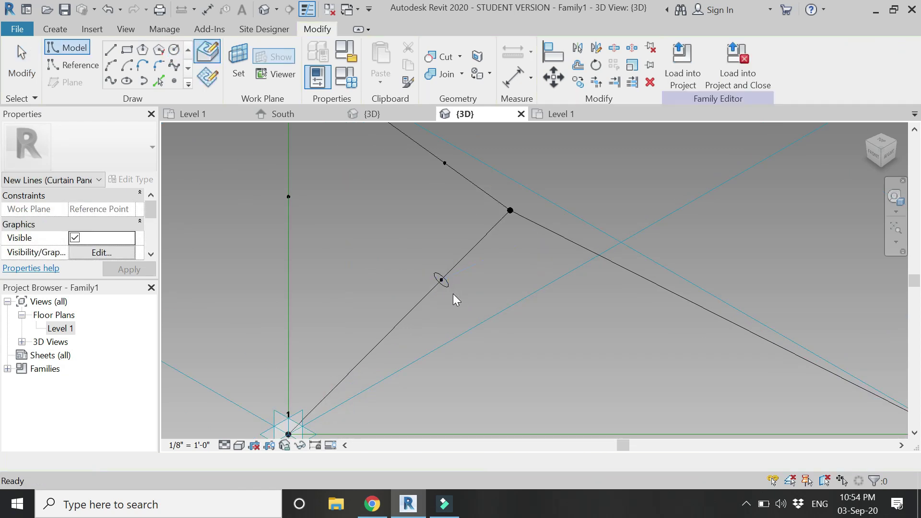
left_click(465, 259)
left_click(547, 233, "ctrl")
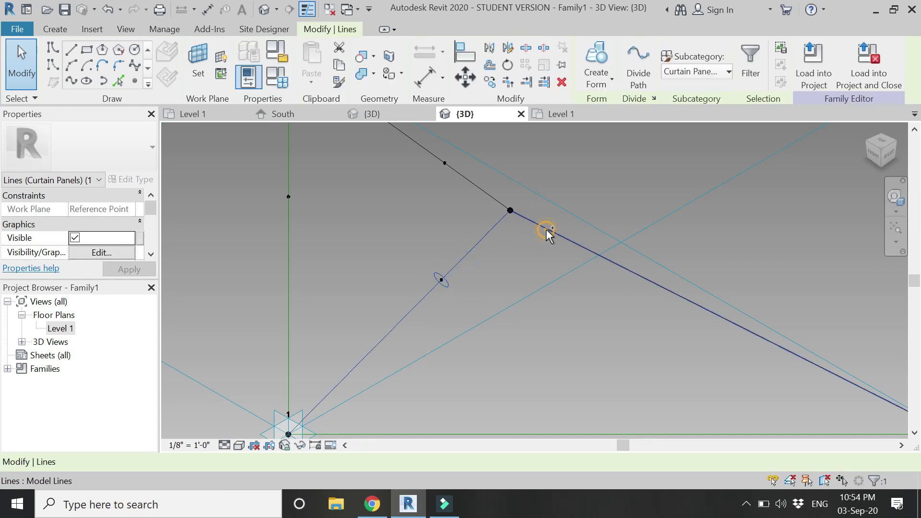
left_click(597, 72)
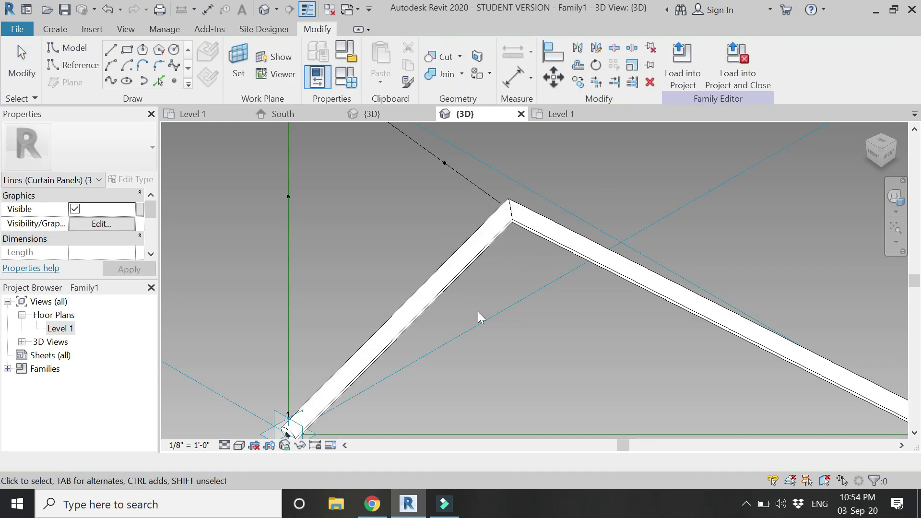
Step: Draw another half-inch profile circle on a second reference point's work plane and select it
left_click(239, 77)
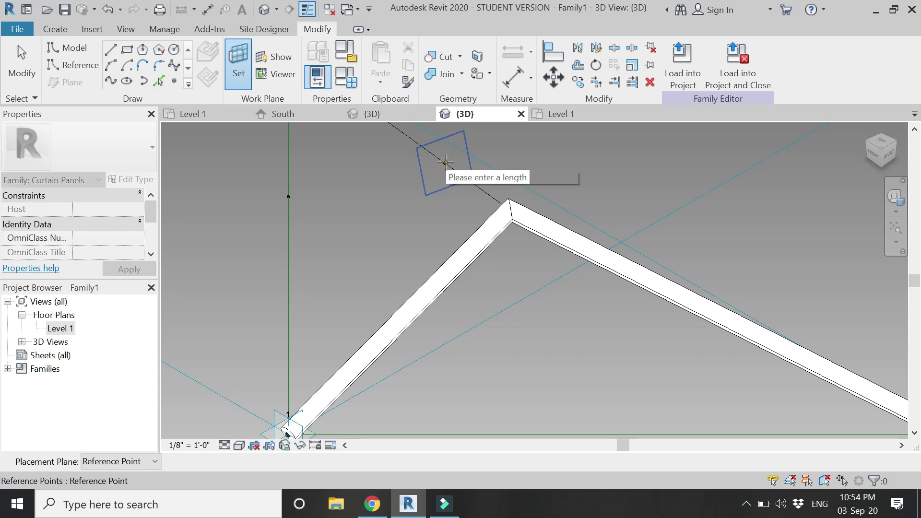
left_click(445, 163)
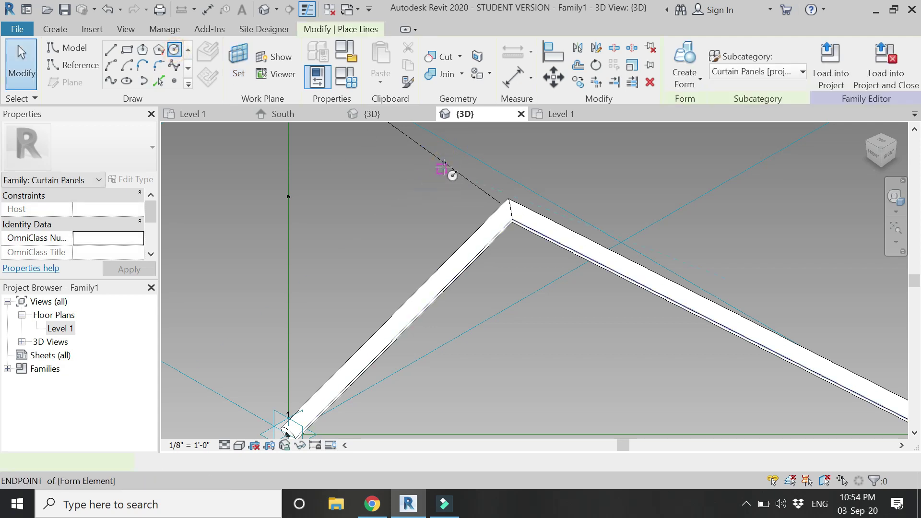
left_click(445, 164)
type("1/")
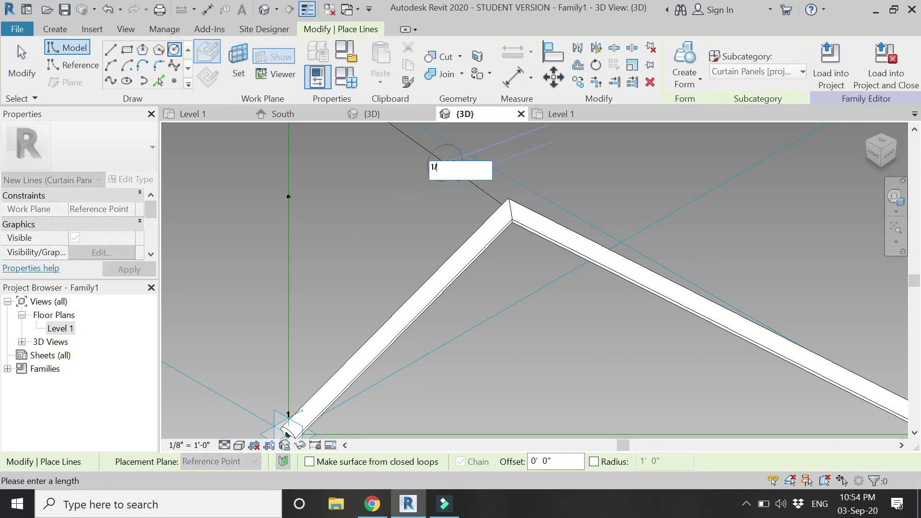
key("Return")
key("Escape")
key("Escape")
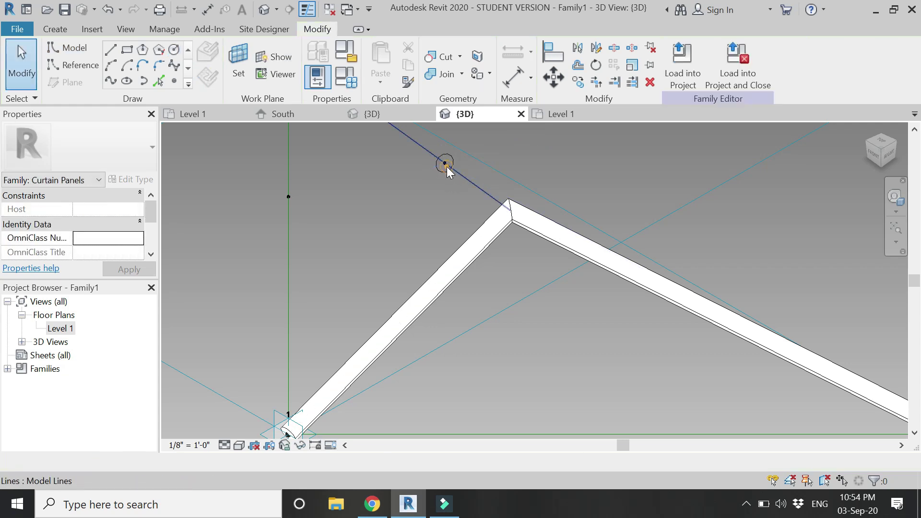
left_click(440, 172)
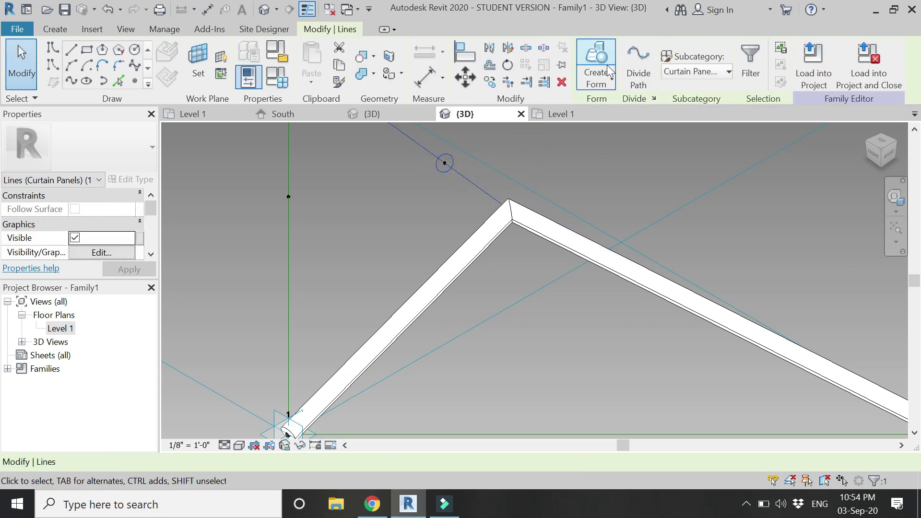
Step: Add the line to point 3 so the circle sweeps along it
left_click(635, 229)
scroll(472, 238, "down", 4)
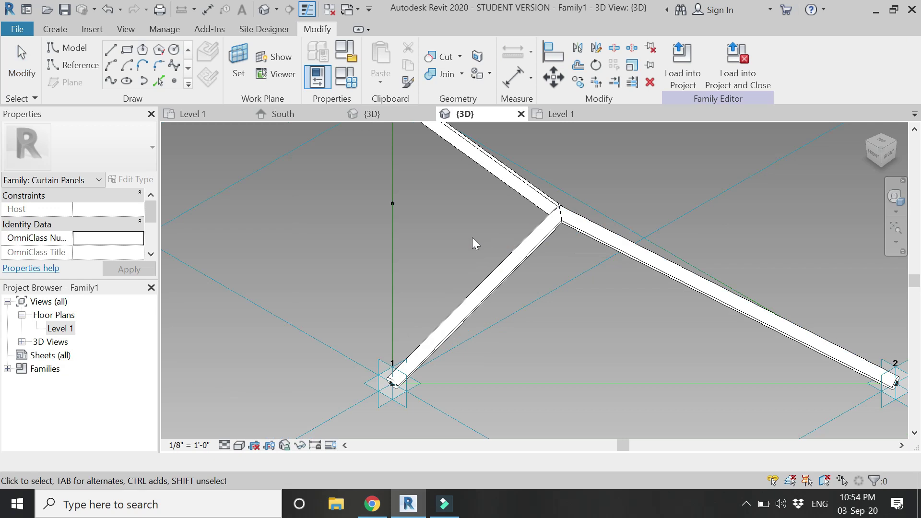
scroll(372, 164, "up", 2)
Step: Sweep a 1/2" circle along the vertical, diagonal and bottom edge reference lines into members
left_click(238, 65)
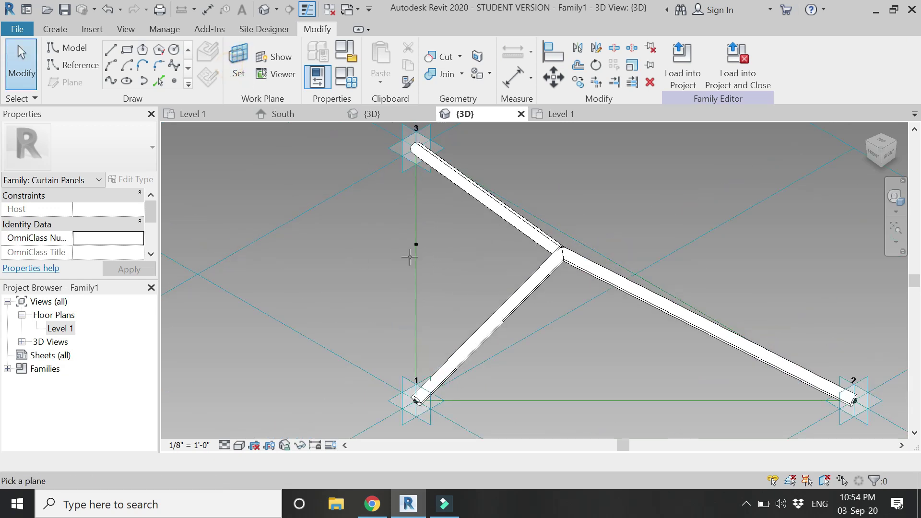
left_click(416, 245)
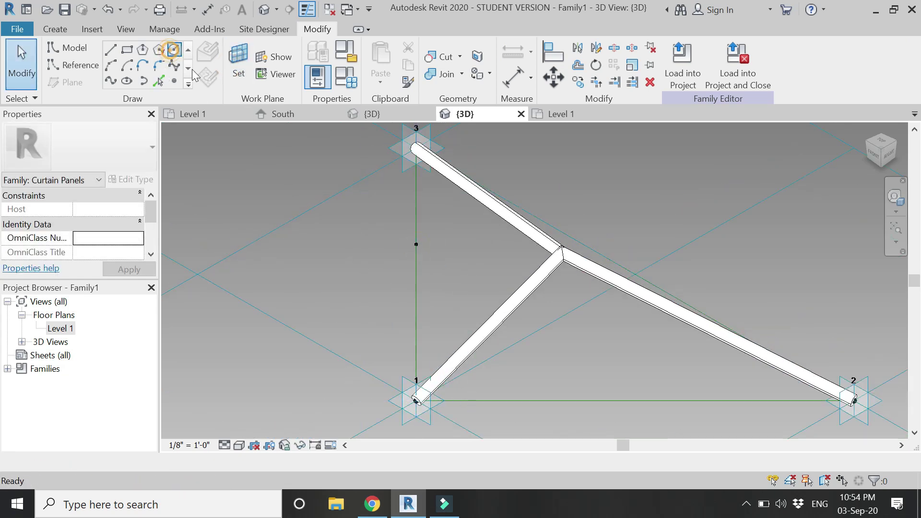
left_click(175, 50)
left_click(416, 244)
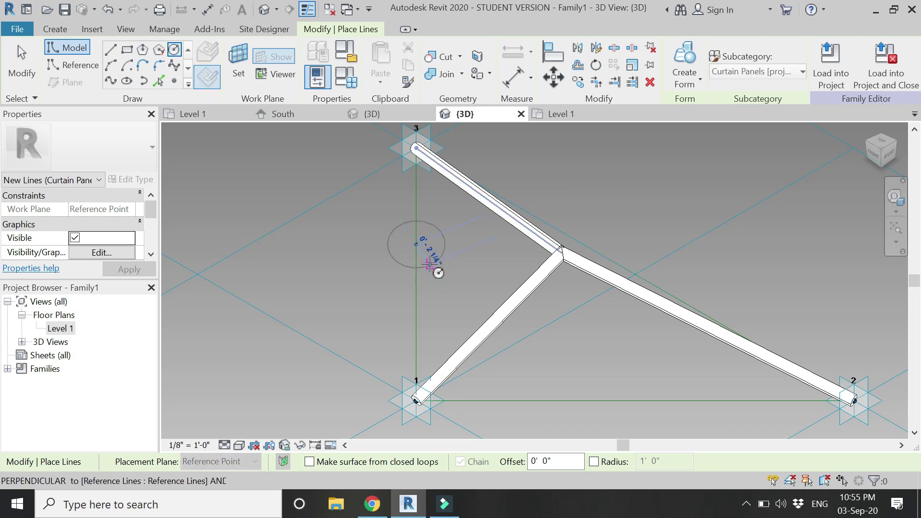
type("1/2\"")
key("Return")
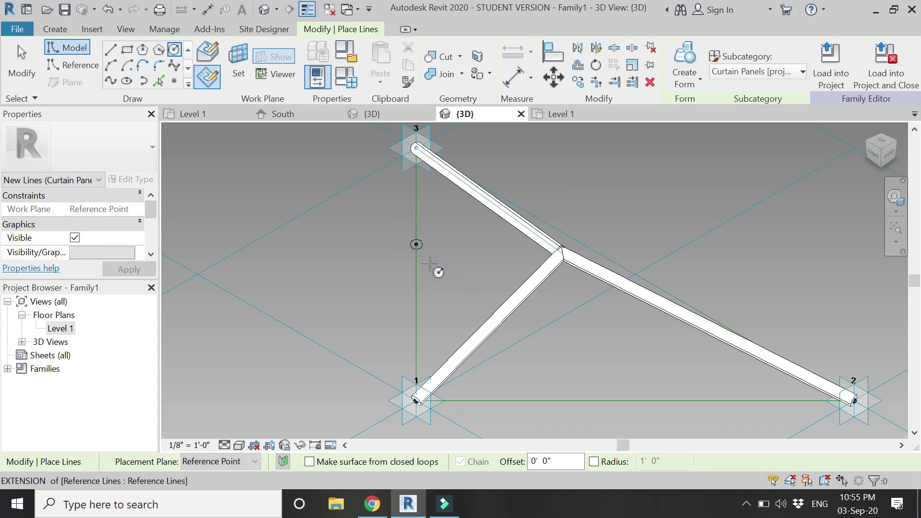
key("Escape")
key("Escape")
left_click(422, 290)
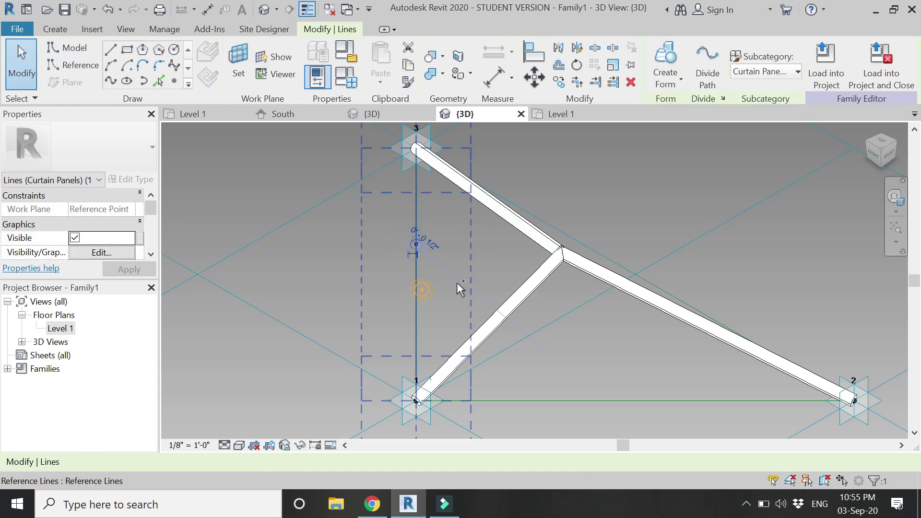
left_click(603, 255, "ctrl")
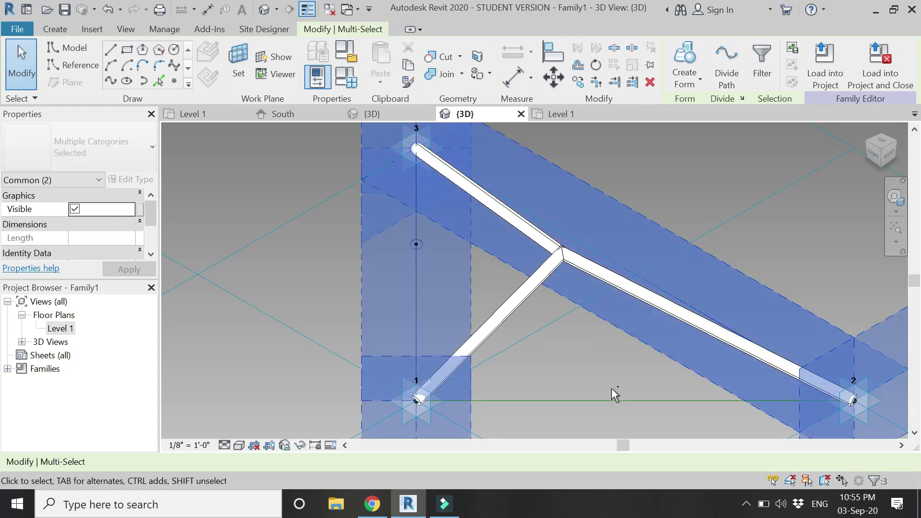
left_click(617, 402, "ctrl")
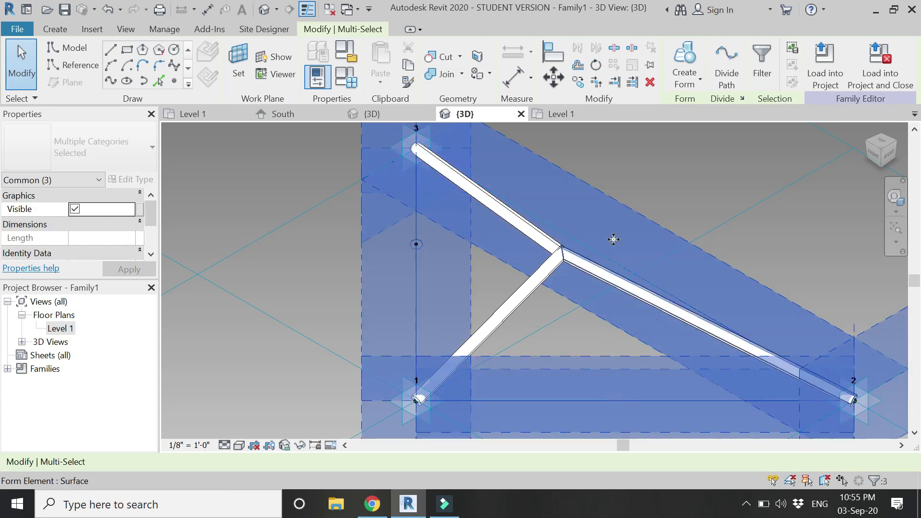
left_click(686, 63)
scroll(361, 312, "down", 2)
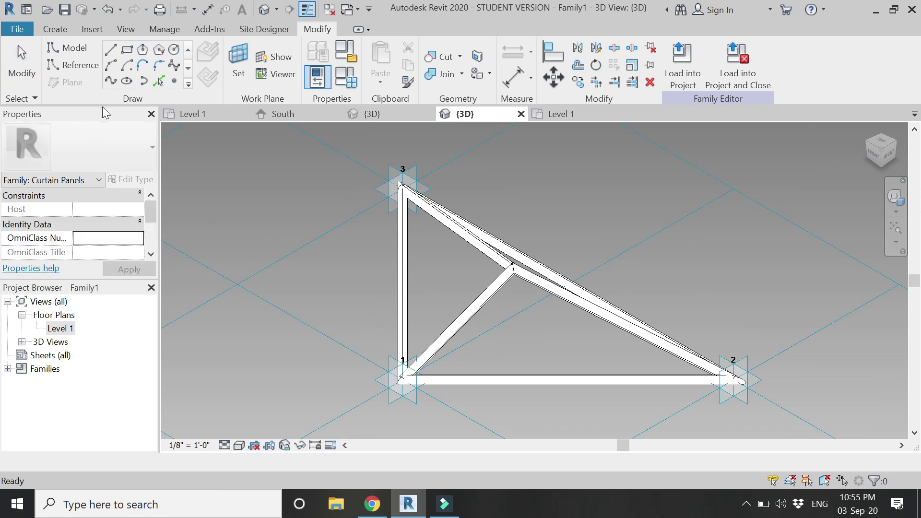
Step: In Family Types, add a Material parameter named 'frame'
left_click(317, 77)
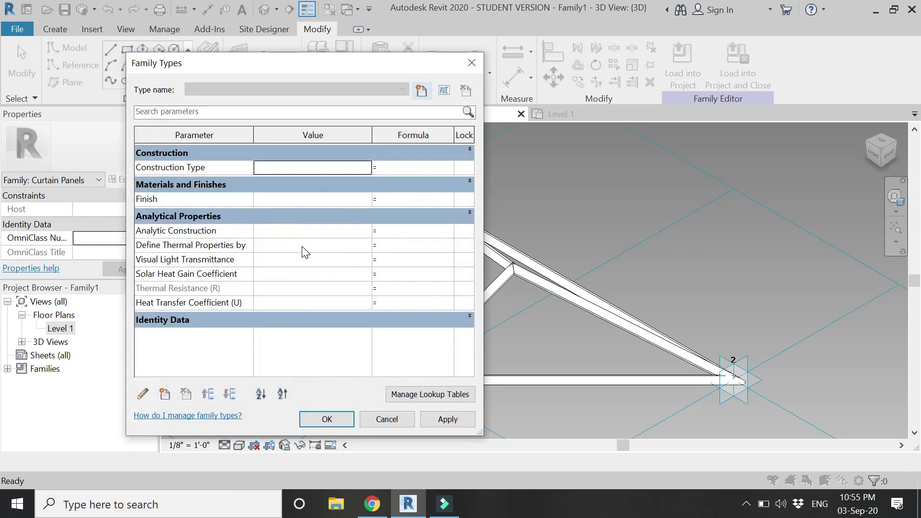
left_click(164, 395)
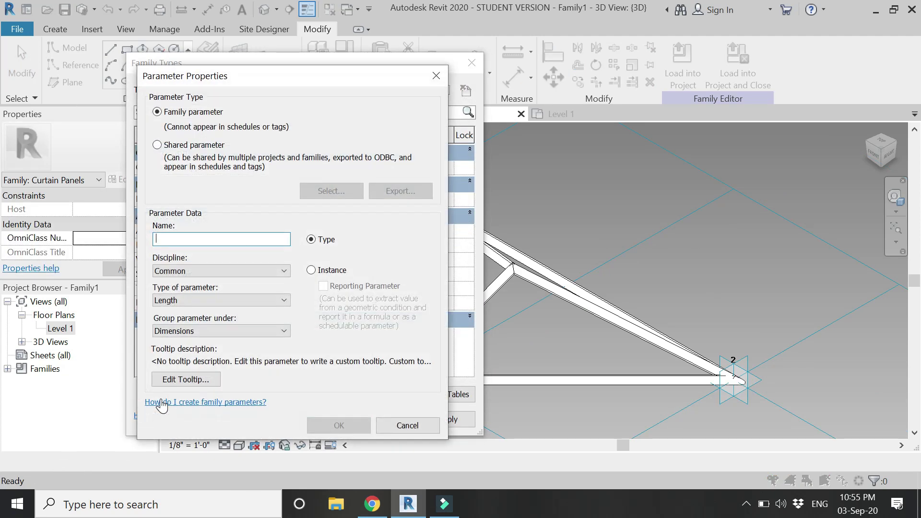
left_click(282, 302)
left_click(212, 427)
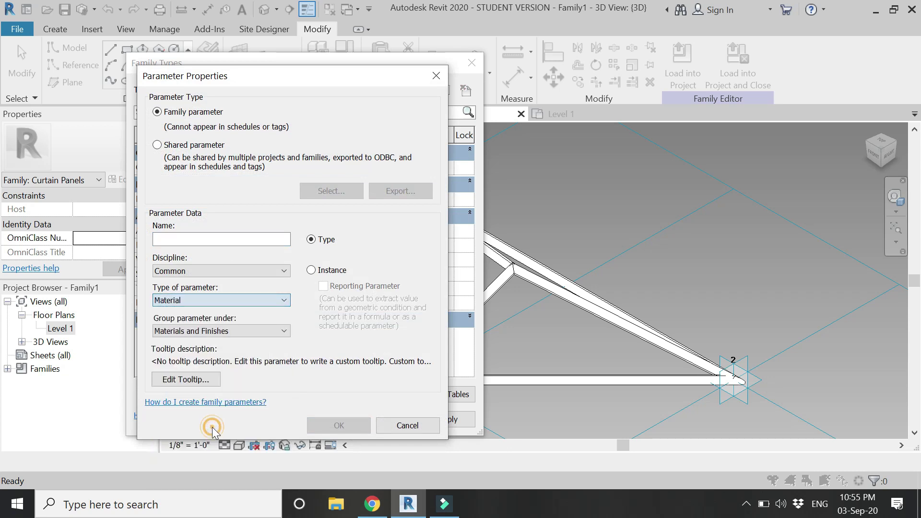
type("fr")
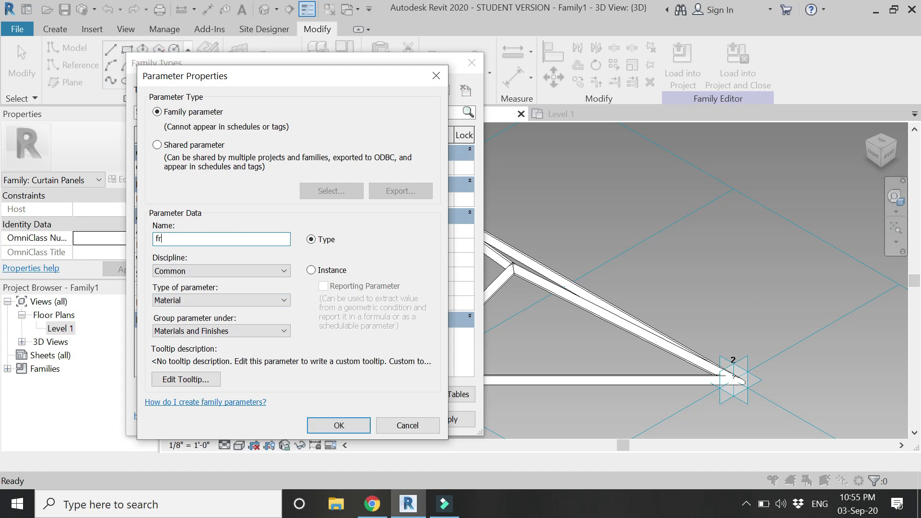
type("ame")
key("Return")
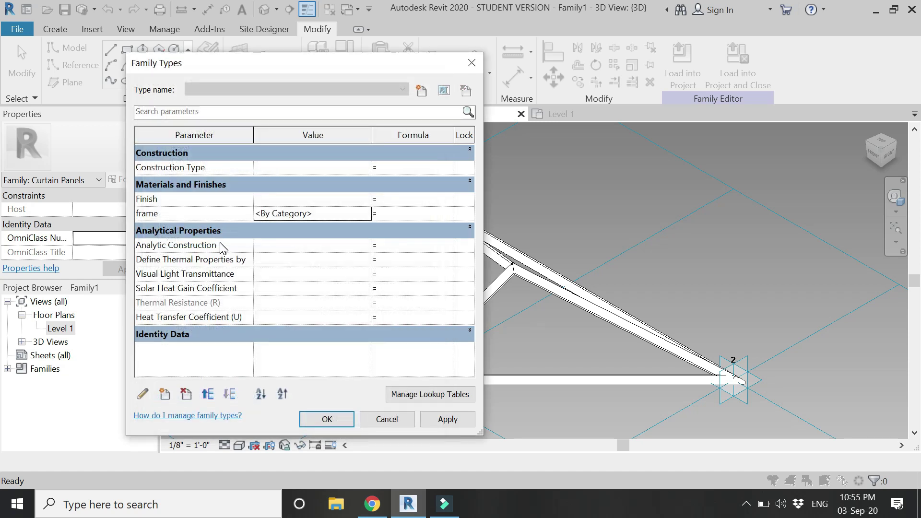
Step: Add a second Material parameter named 'glass'
left_click(164, 394)
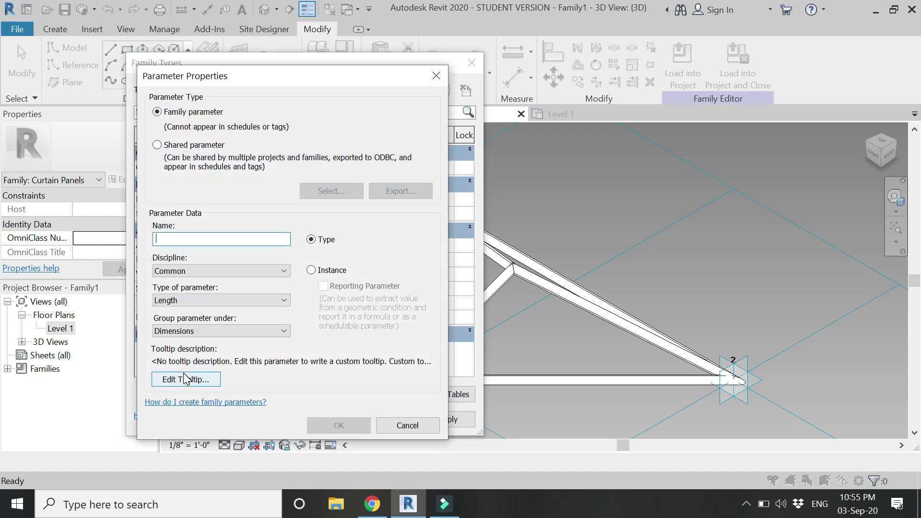
type("glass")
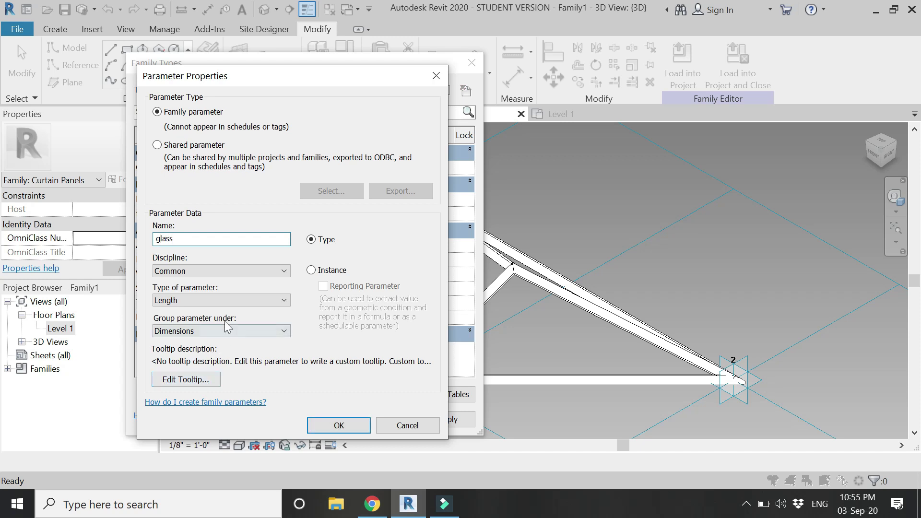
left_click(232, 301)
left_click(205, 431)
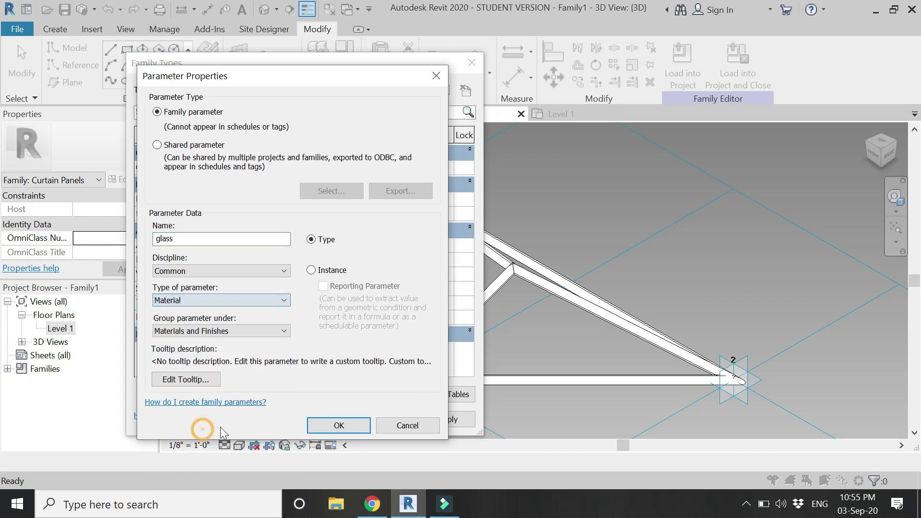
left_click(321, 423)
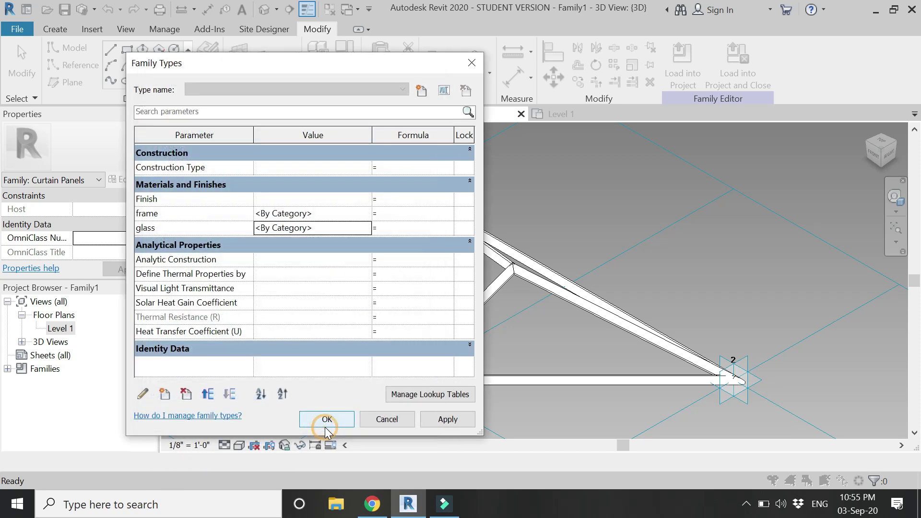
Step: Set the frame parameter's material to Steel, Paint Finish, Dark Gray
left_click(366, 214)
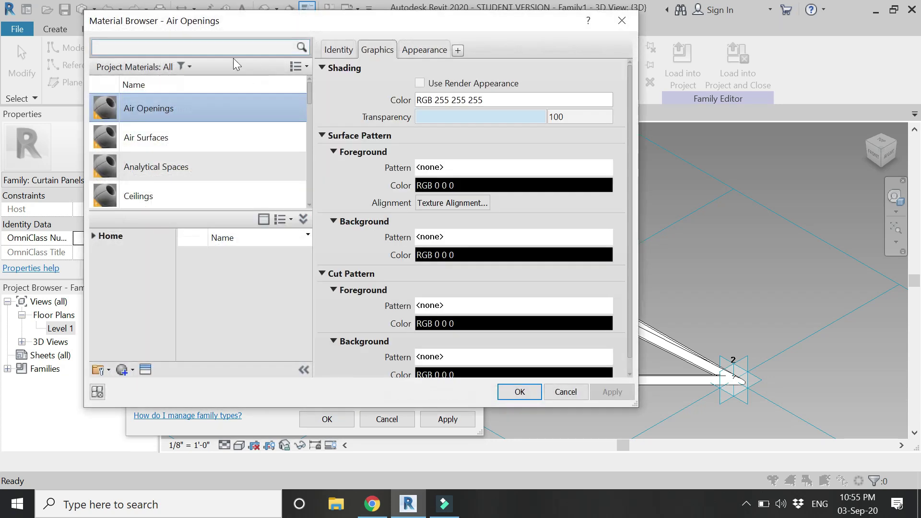
left_click(217, 47)
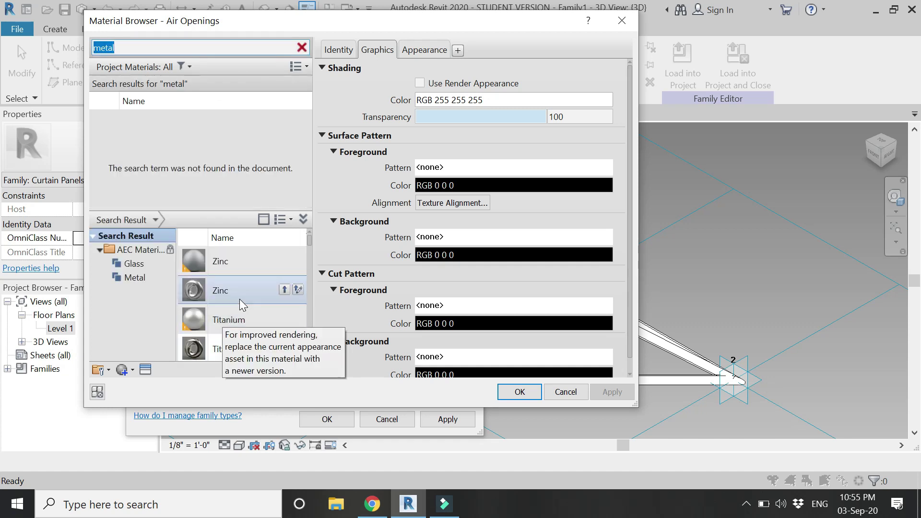
left_click(284, 325)
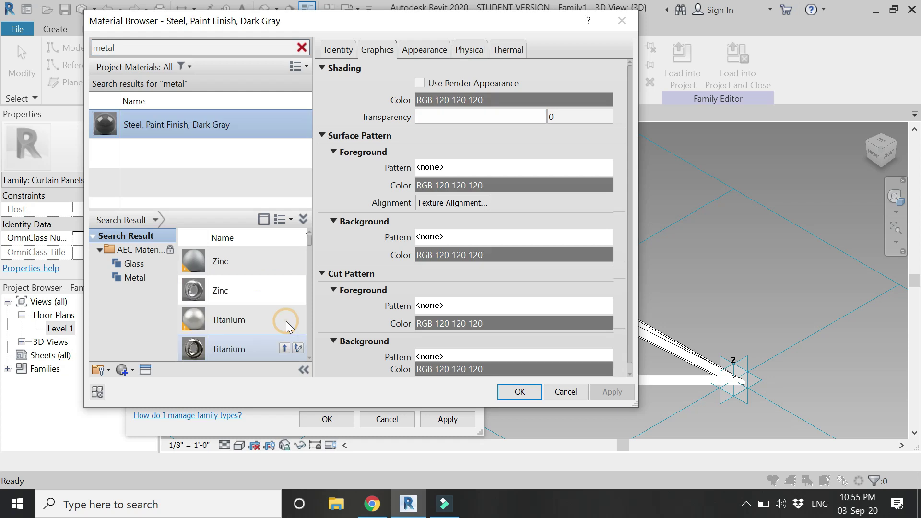
left_click(520, 392)
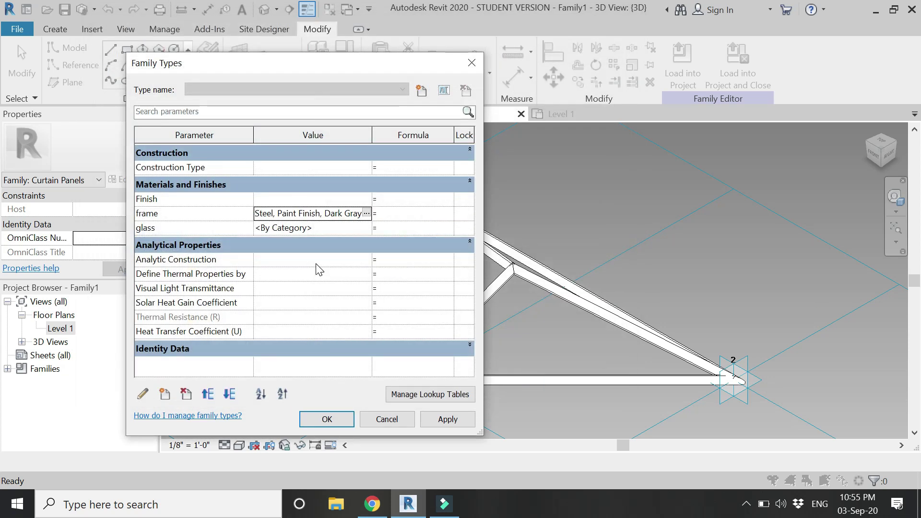
Step: Search the Material Browser and assign Glass to the glass parameter
left_click(369, 227)
left_click(368, 228)
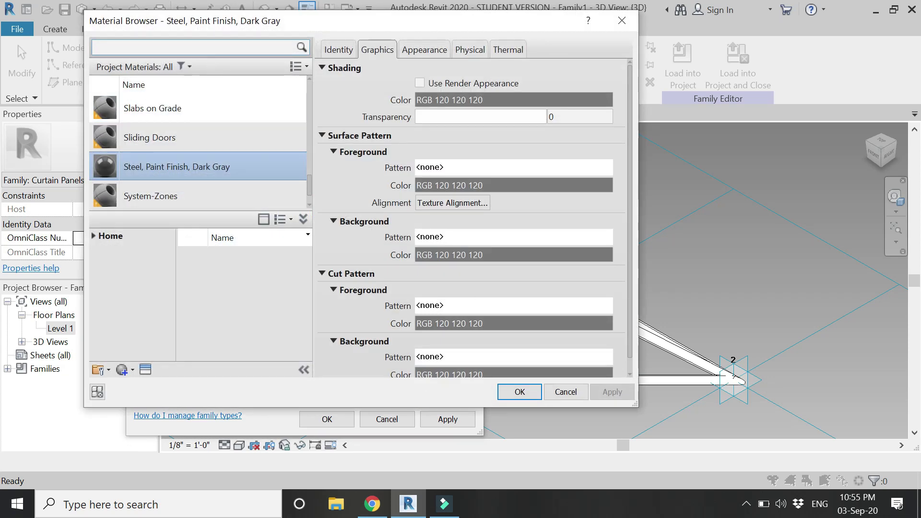
left_click(204, 47)
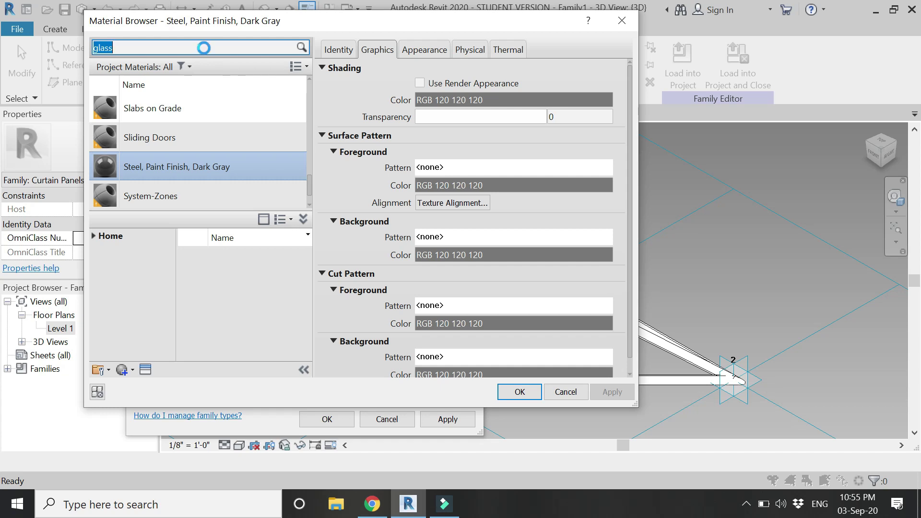
left_click(243, 124)
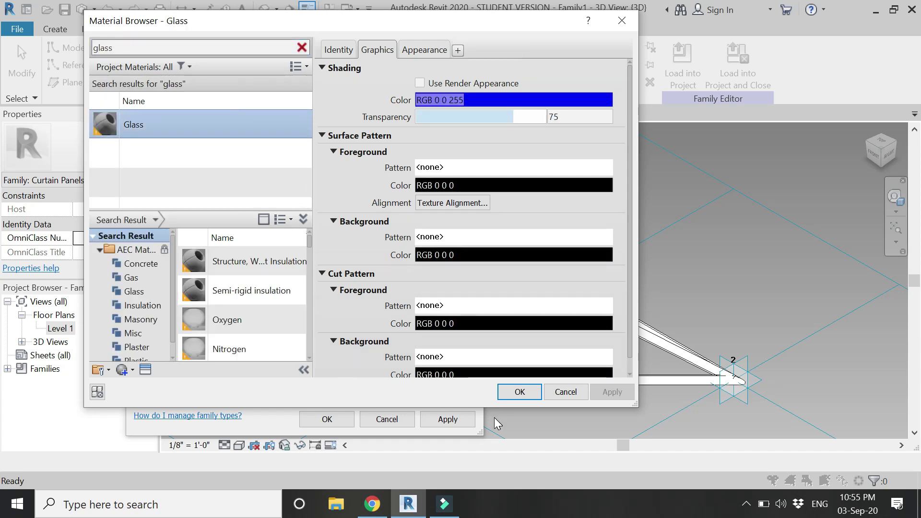
left_click(510, 393)
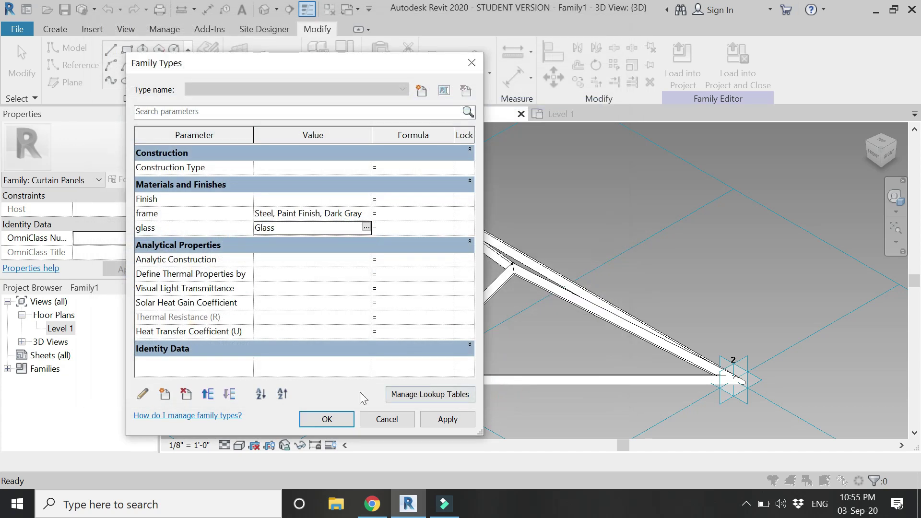
Step: Close Family Types and link the selected truss members' Material to the frame parameter
left_click(318, 420)
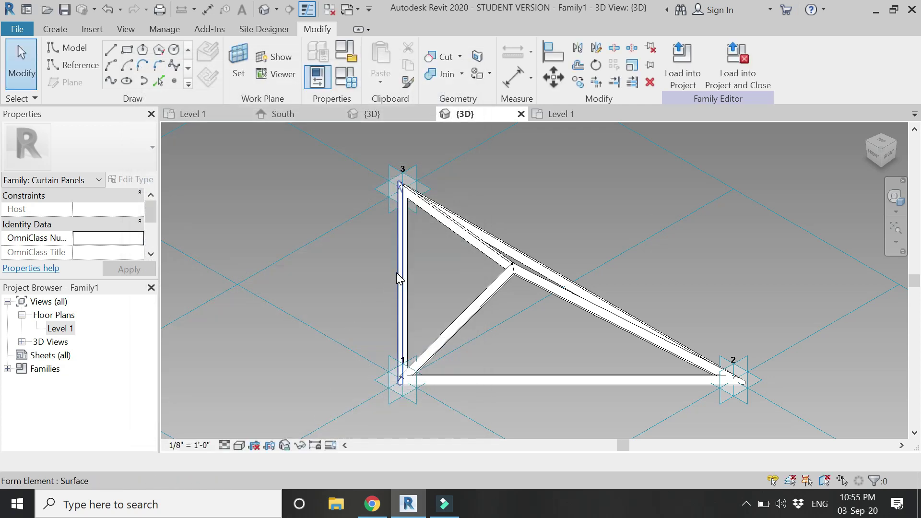
left_click(396, 273)
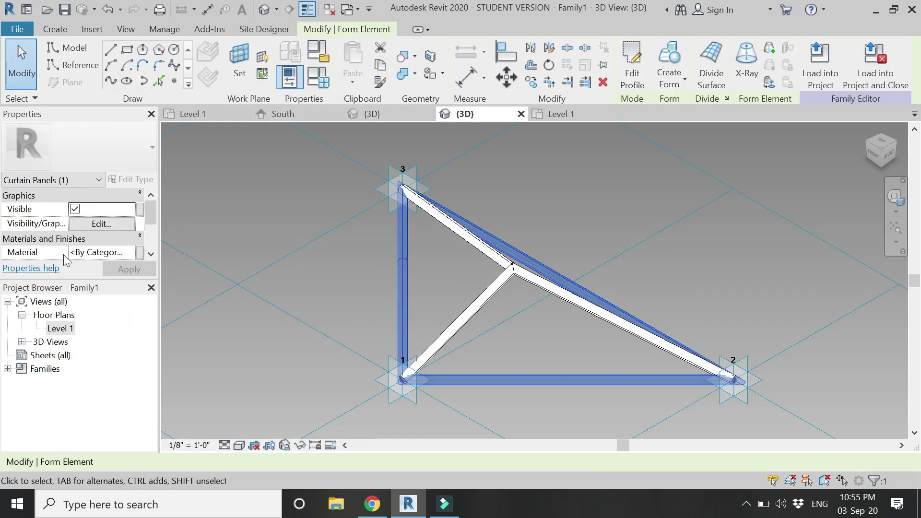
left_click(140, 253)
left_click(248, 222)
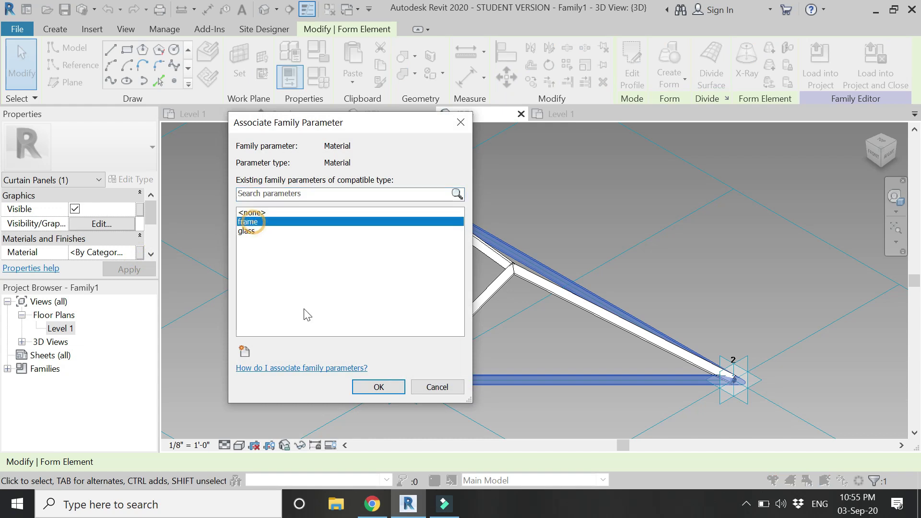
left_click(382, 391)
key("Escape")
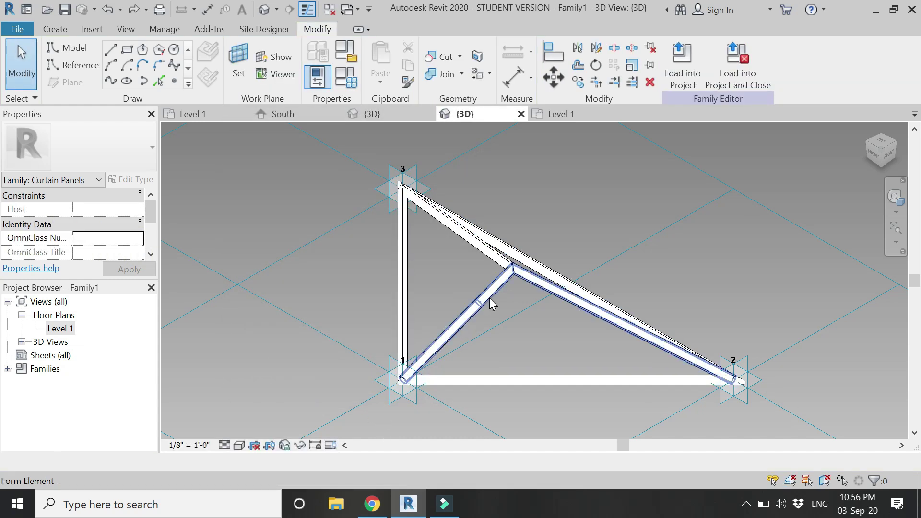
Step: Link the diagonal member and upper-left top chord Materials to frame as well
left_click(490, 298)
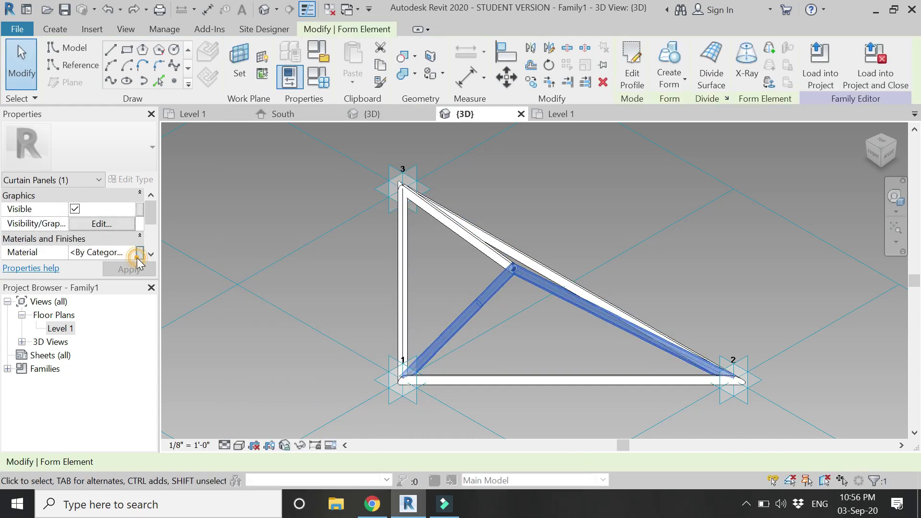
left_click(140, 253)
left_click(238, 223)
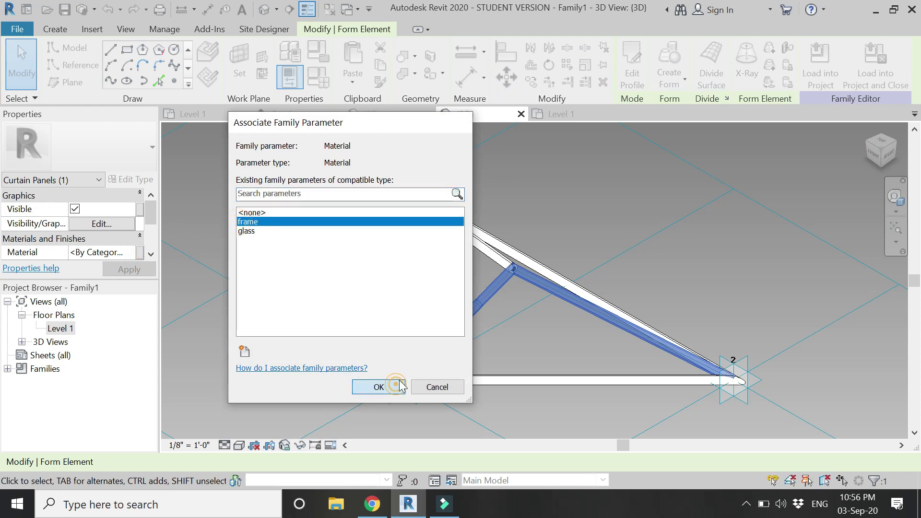
left_click(378, 387)
left_click(488, 256)
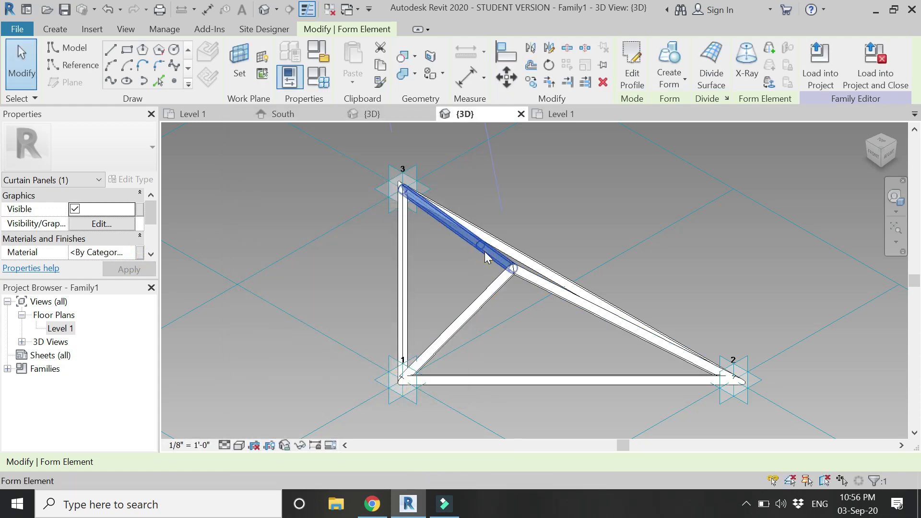
left_click(141, 253)
left_click(244, 223)
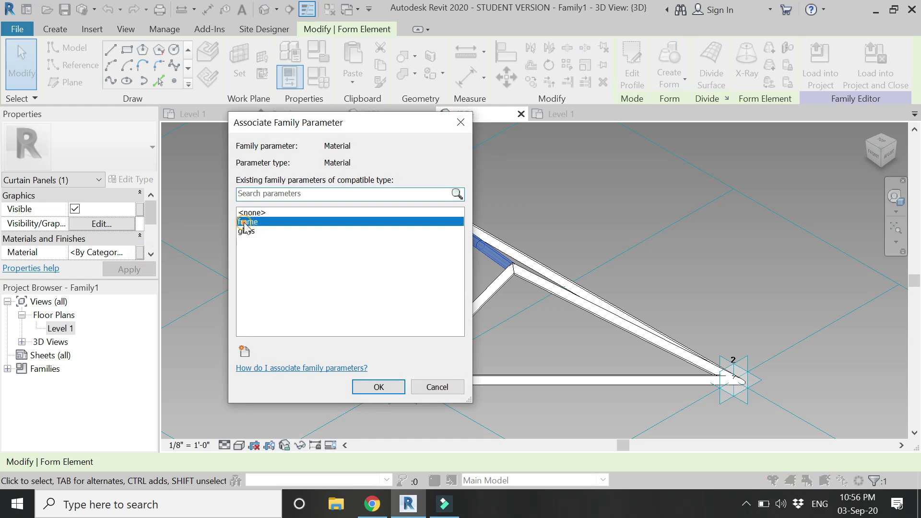
left_click(378, 387)
left_click(352, 264)
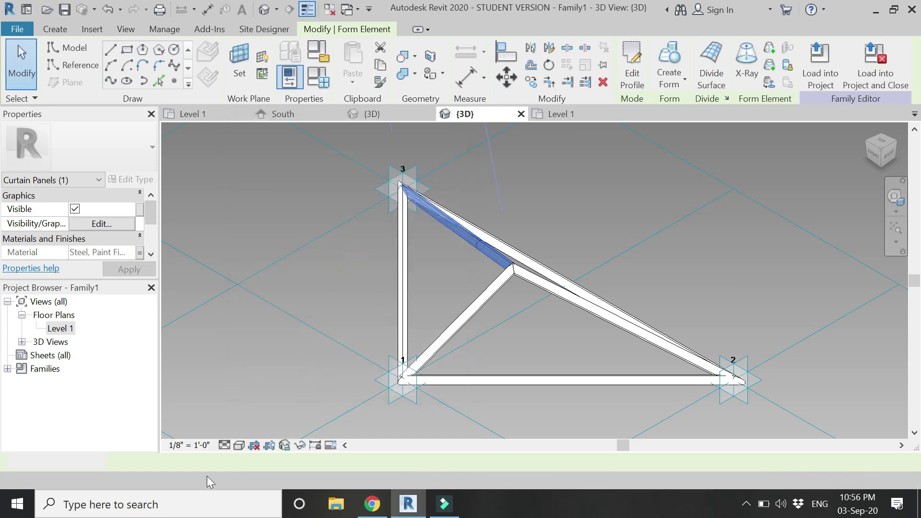
Step: In Wireframe, create a surface form from three selected reference lines
left_click(239, 446)
left_click(268, 355)
scroll(499, 262, "up", 5)
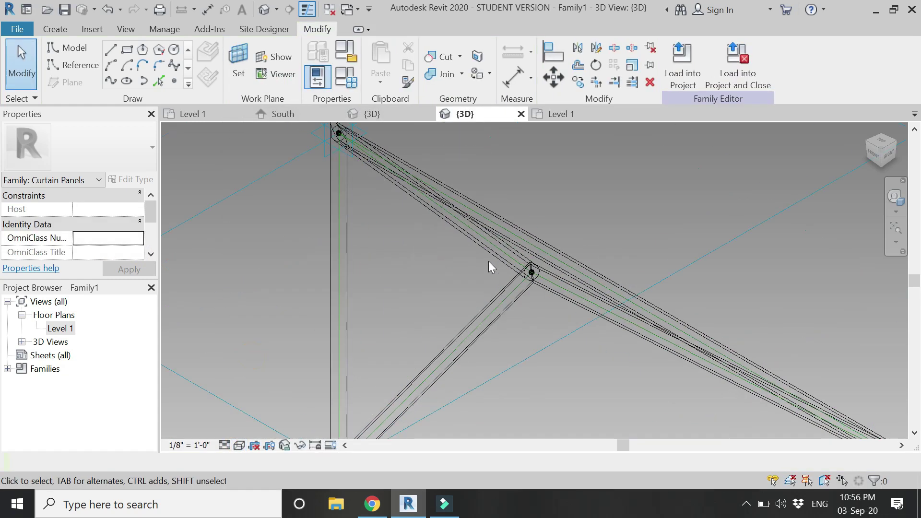
left_click(290, 266)
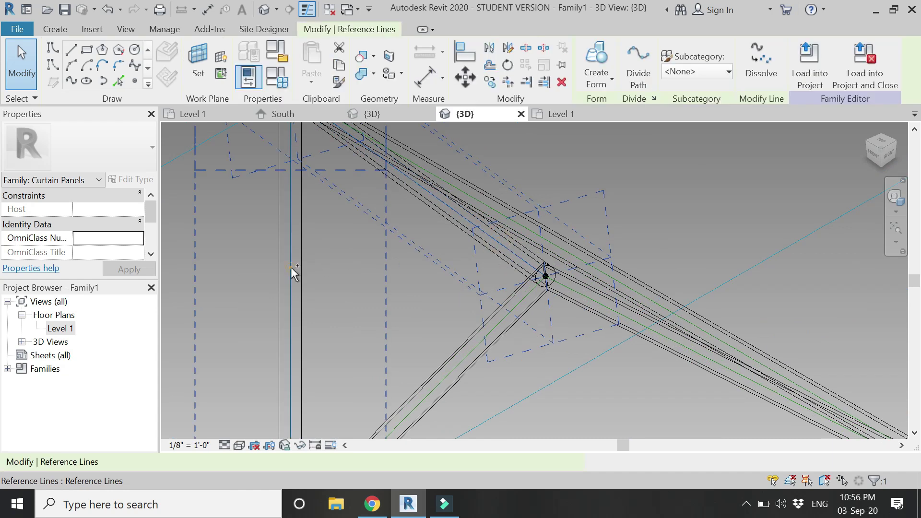
left_click(501, 328, "ctrl")
left_click(494, 324, "ctrl")
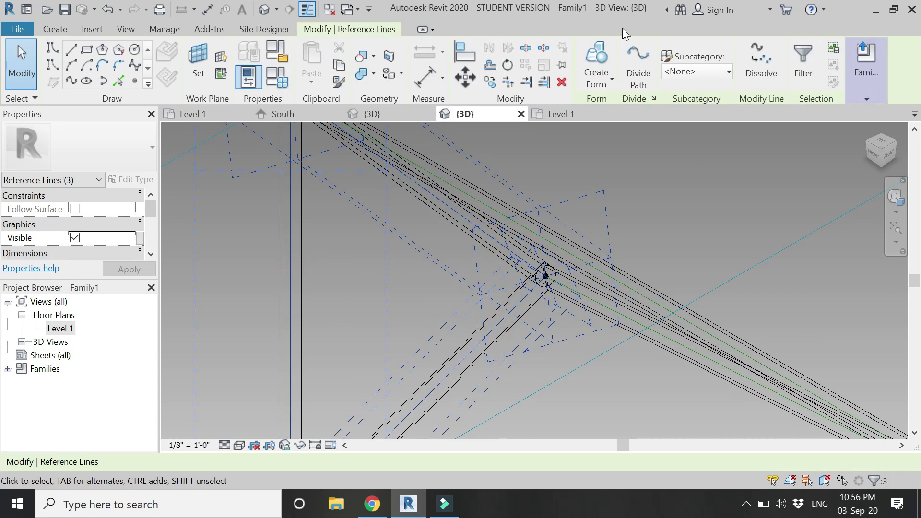
left_click(609, 53)
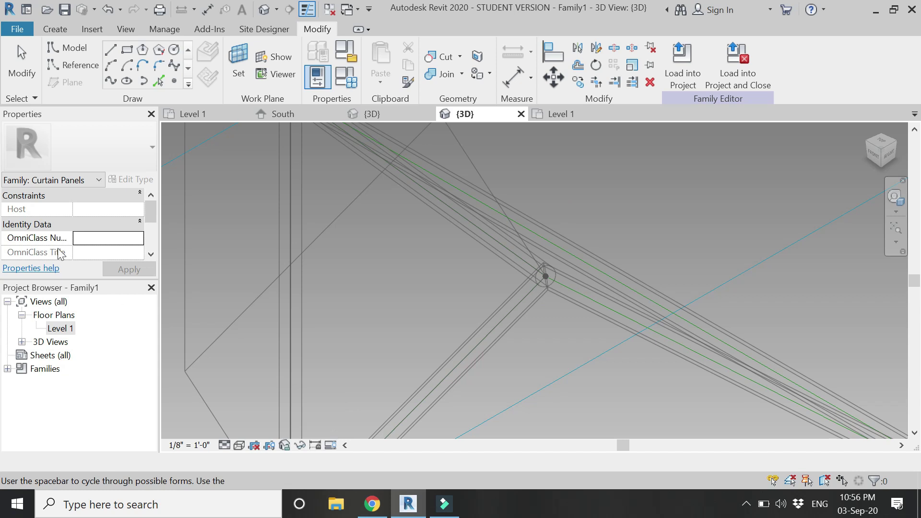
Step: Give the surface a 1/8" positive offset and link its Material to the glass parameter
left_click(317, 231)
left_click(111, 211)
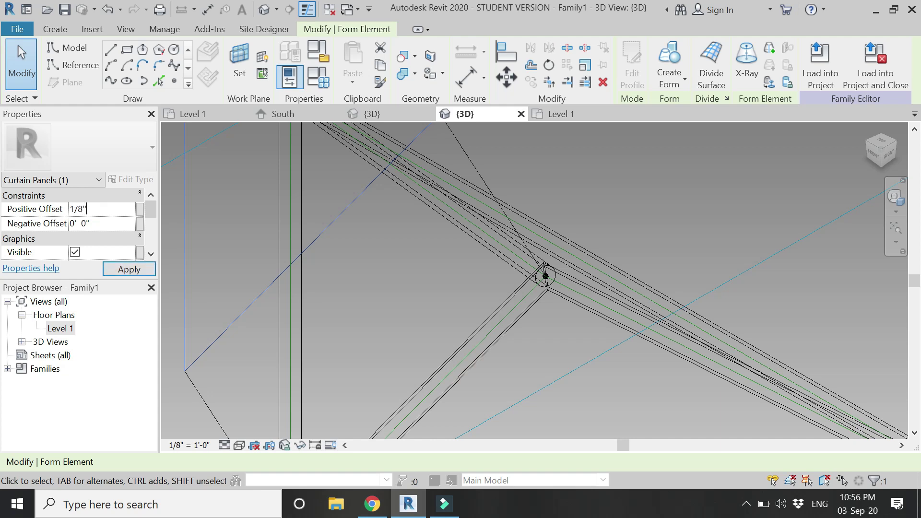
left_click(126, 269)
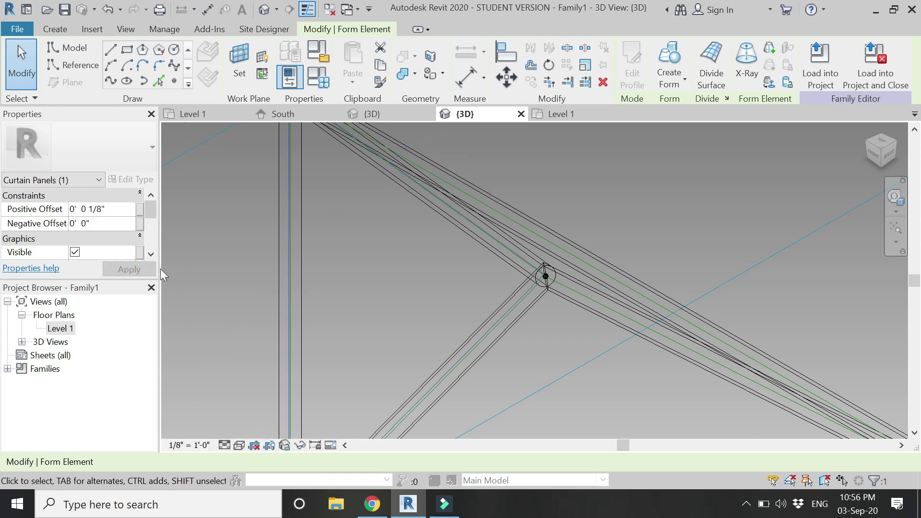
scroll(128, 237, "down", 2)
scroll(128, 238, "down", 2)
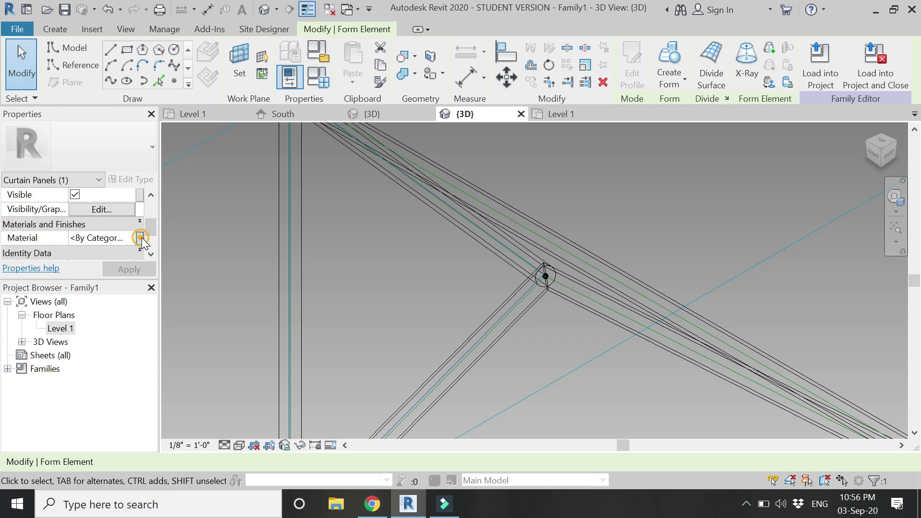
left_click(139, 238)
left_click(243, 231)
left_click(384, 387)
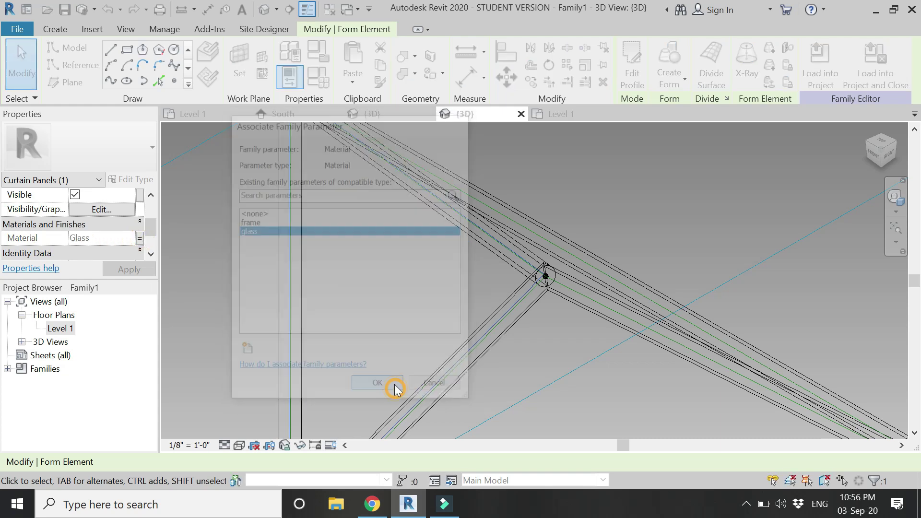
scroll(334, 361, "down", 2)
left_click(574, 245)
scroll(490, 269, "up", 2)
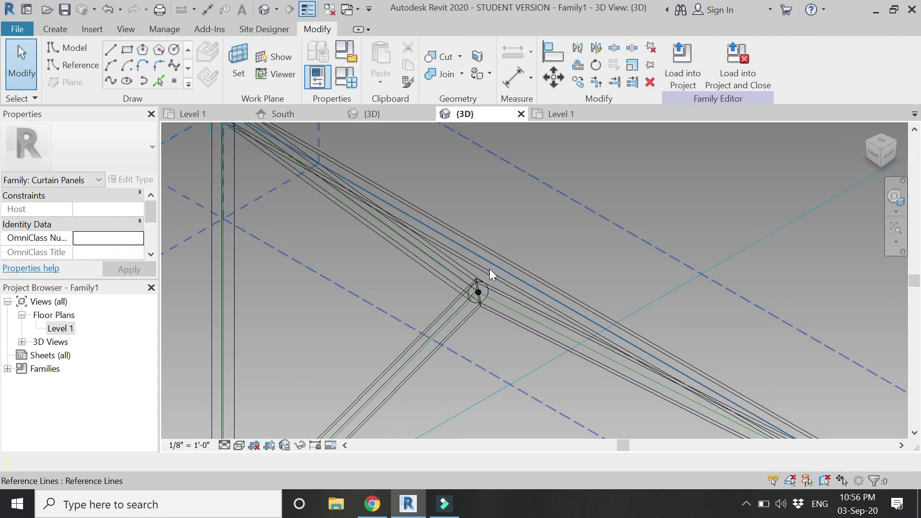
Step: Create a second surface form from three more reference lines
left_click(477, 292)
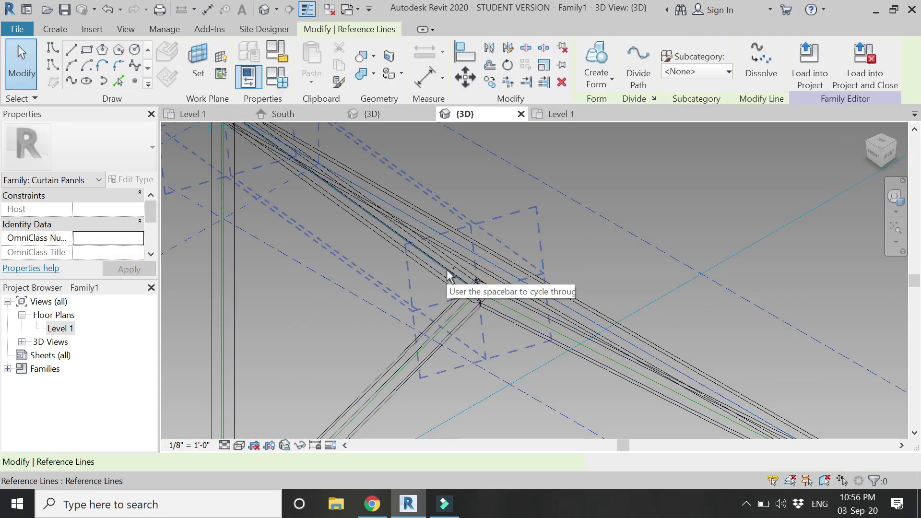
left_click(536, 322, "ctrl")
left_click(528, 318, "ctrl")
left_click(591, 59)
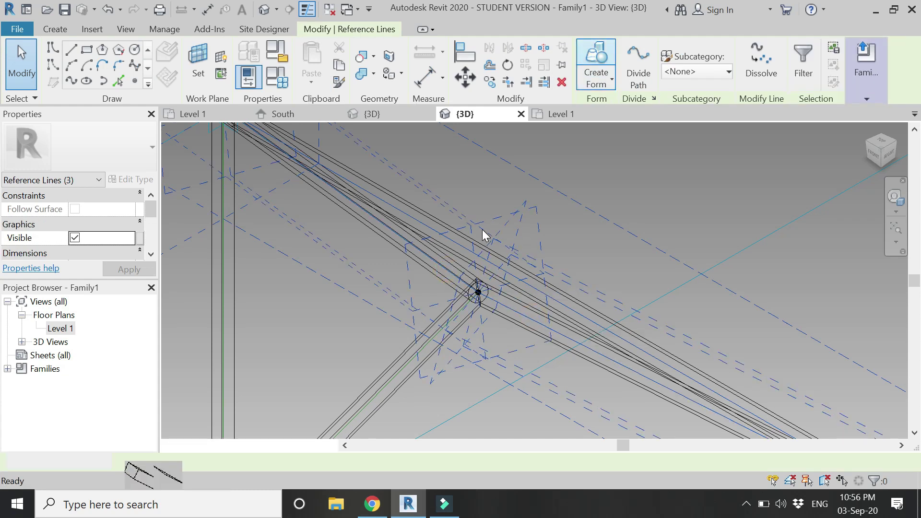
left_click(483, 231)
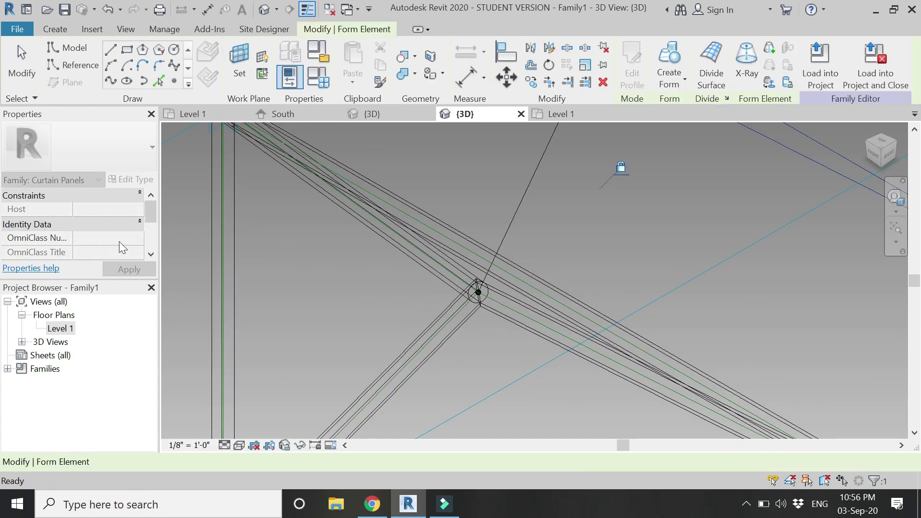
Step: Edit the second surface's positive offset and link its Material to glass
left_click(110, 210)
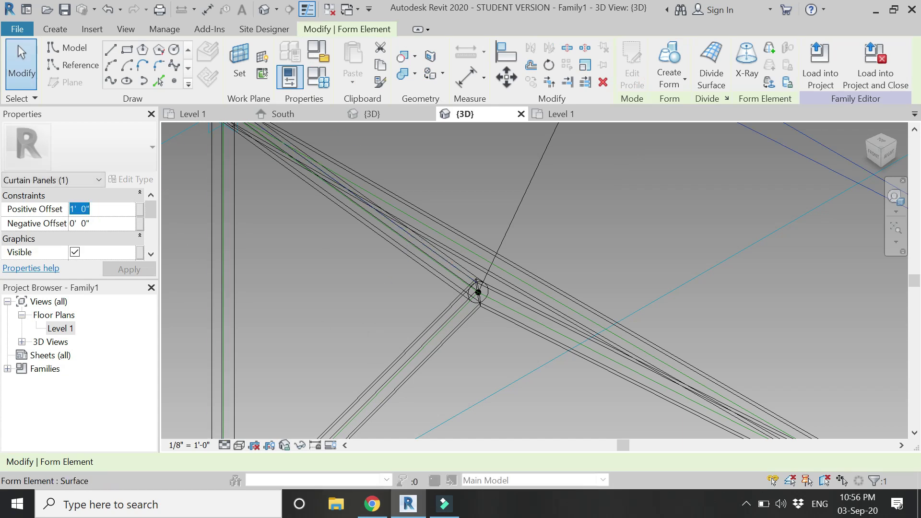
scroll(128, 248, "down", 2)
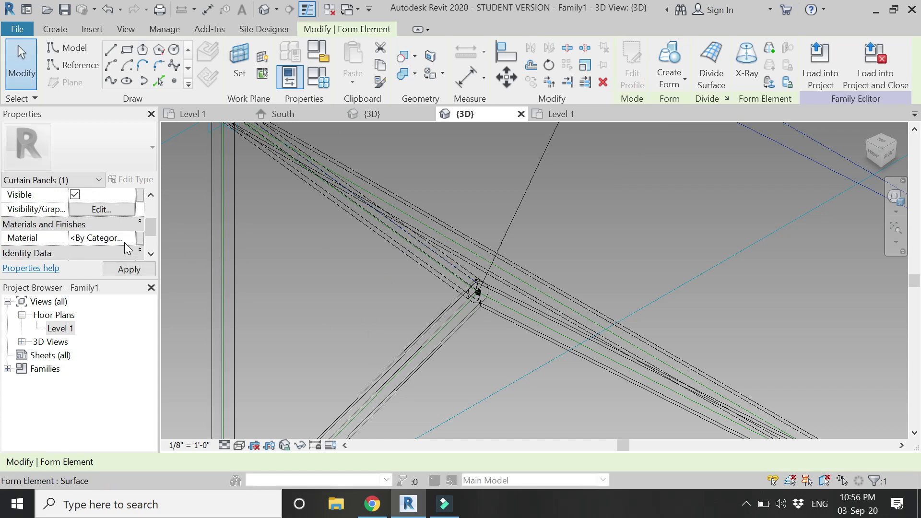
left_click(138, 238)
left_click(246, 231)
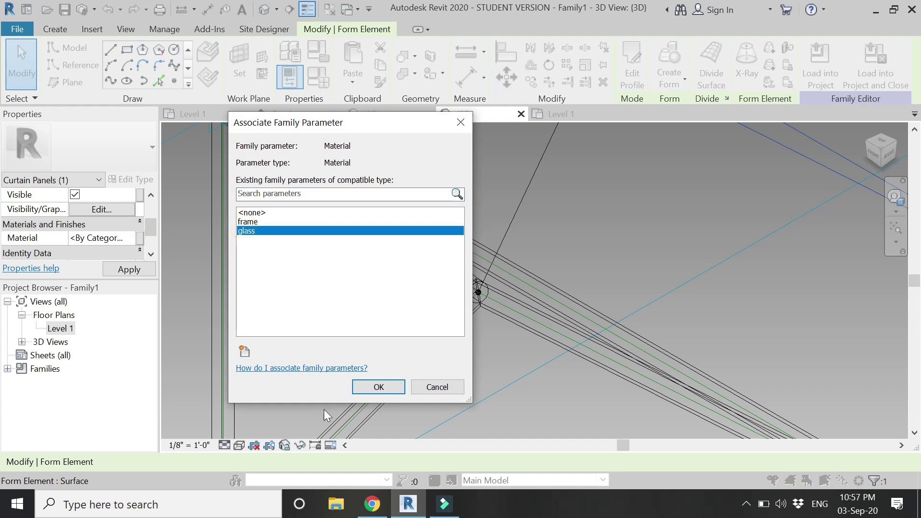
left_click(378, 387)
Step: Create a flat surface form from the remaining infill's reference line and long diagonal
scroll(425, 204, "down", 4)
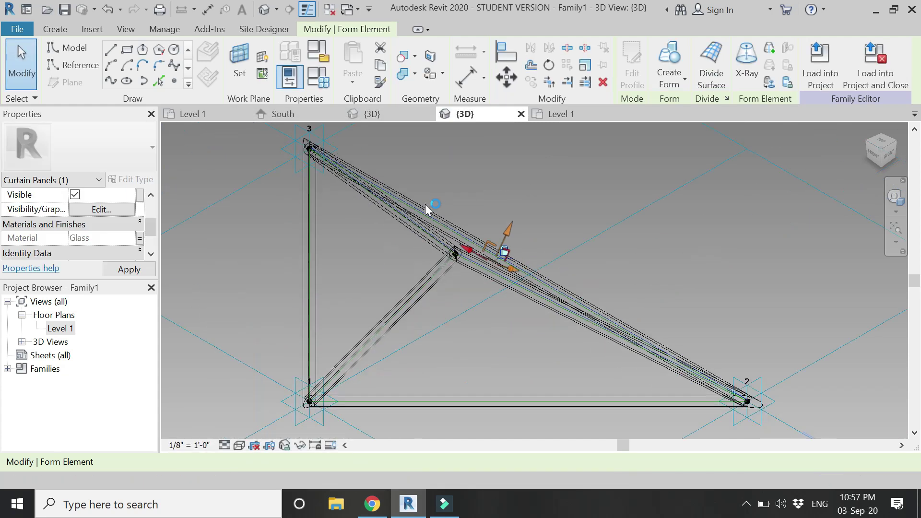
left_click(415, 257)
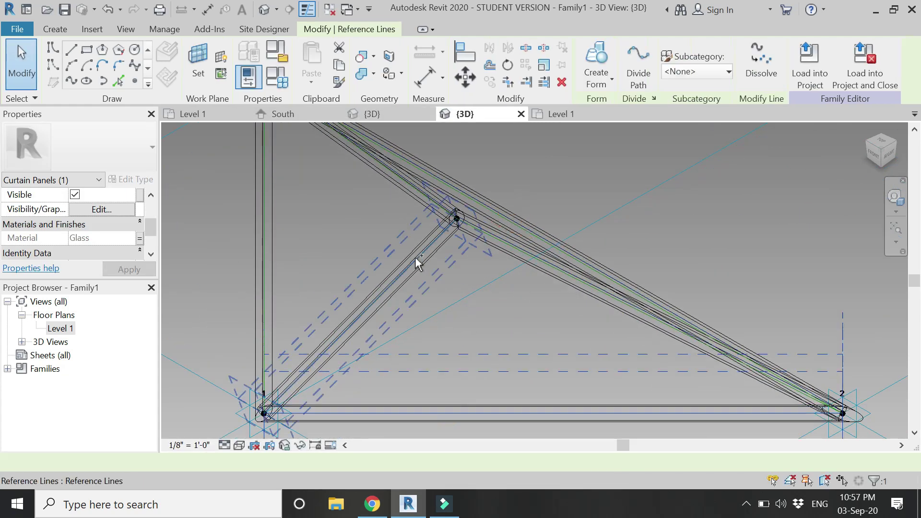
left_click(514, 247, "ctrl")
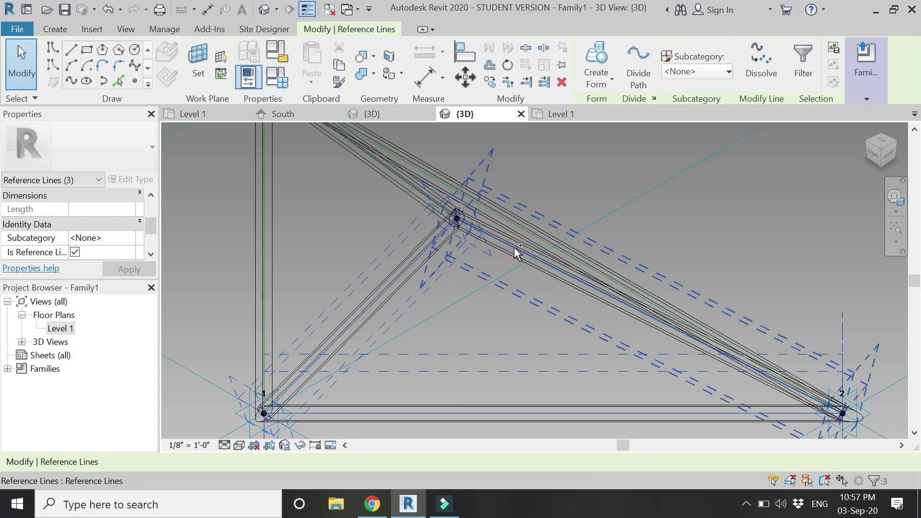
left_click(594, 76)
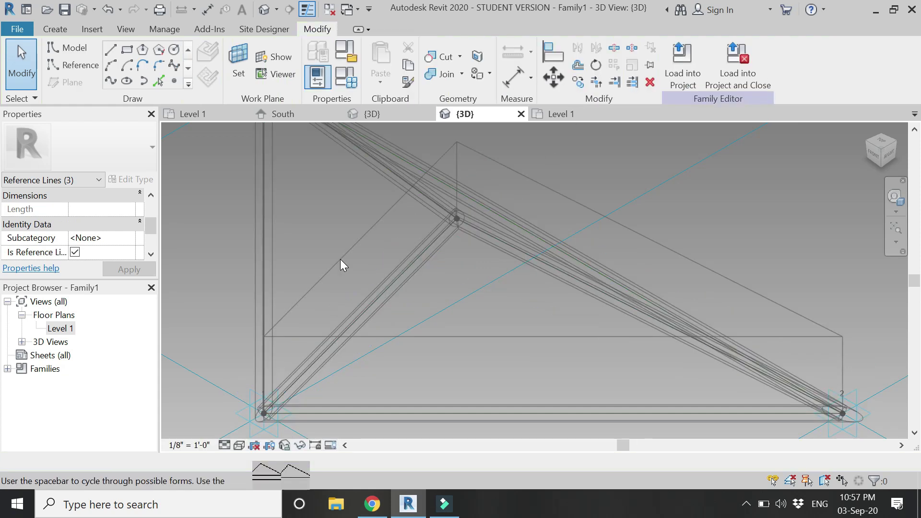
left_click(267, 469)
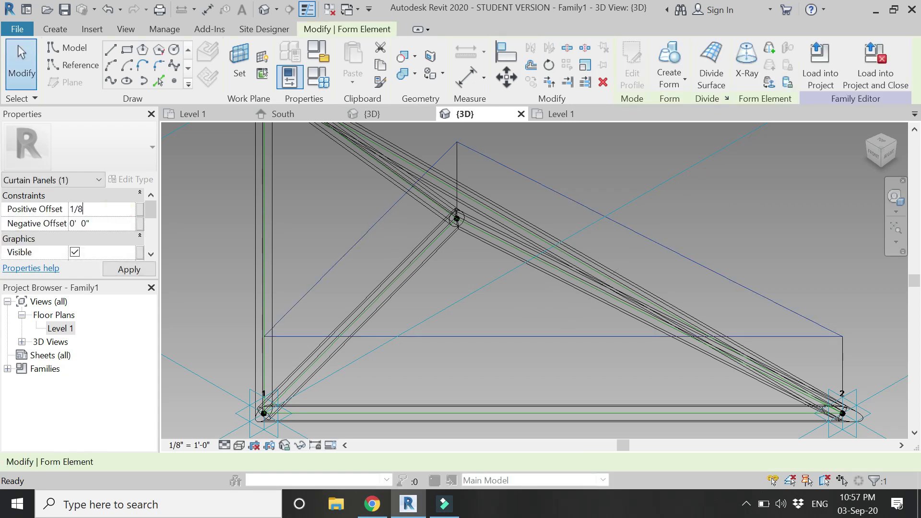
Step: Link the new surface's Material to the glass parameter and clear the selection
scroll(117, 209, "down", 3)
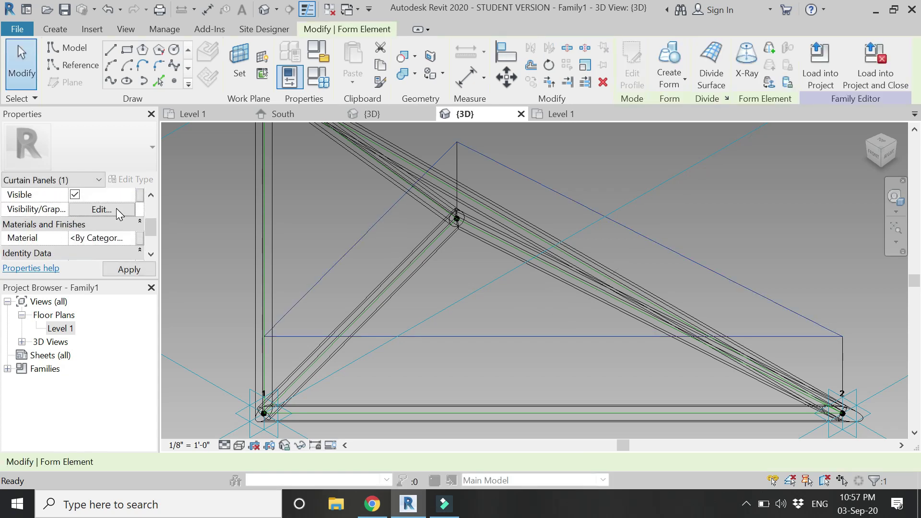
left_click(139, 238)
left_click(247, 231)
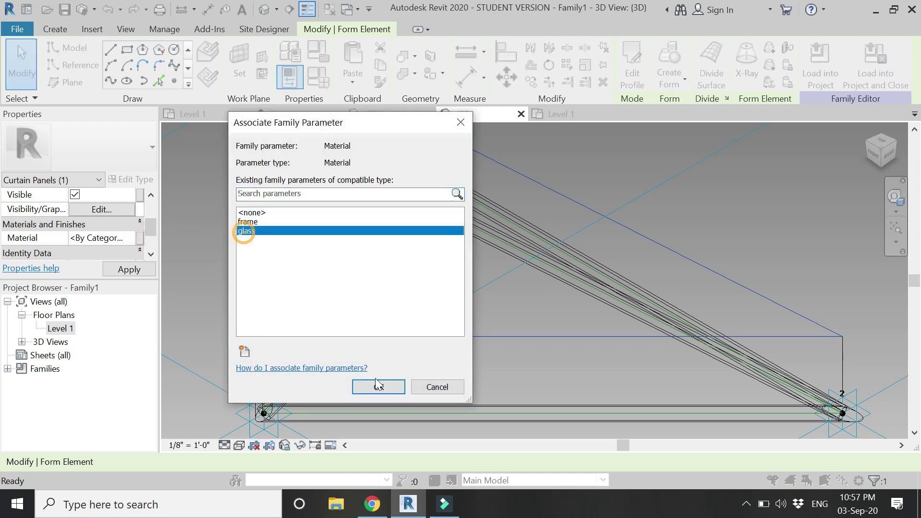
left_click(379, 386)
left_click(192, 232)
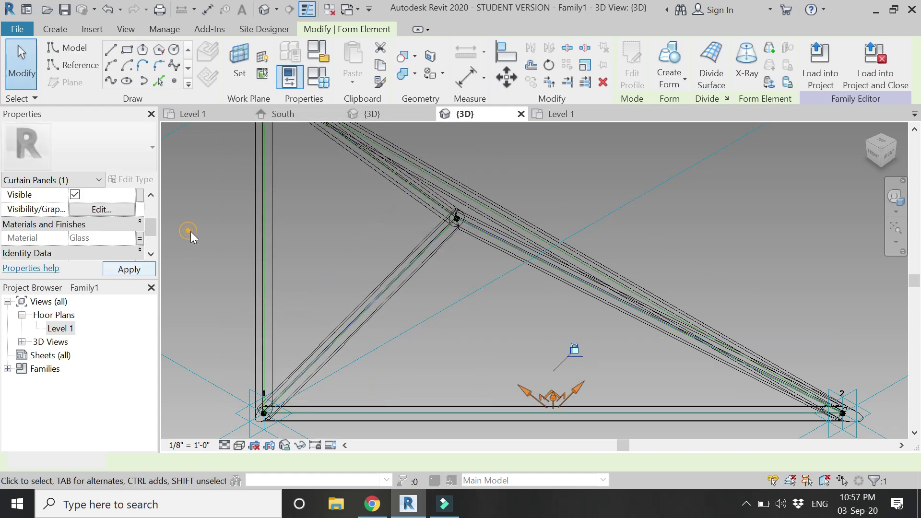
scroll(418, 313, "down", 1)
Step: Switch to Shaded and orbit the panel around a new pivot with the SteeringWheel
left_click(239, 445)
left_click(245, 416)
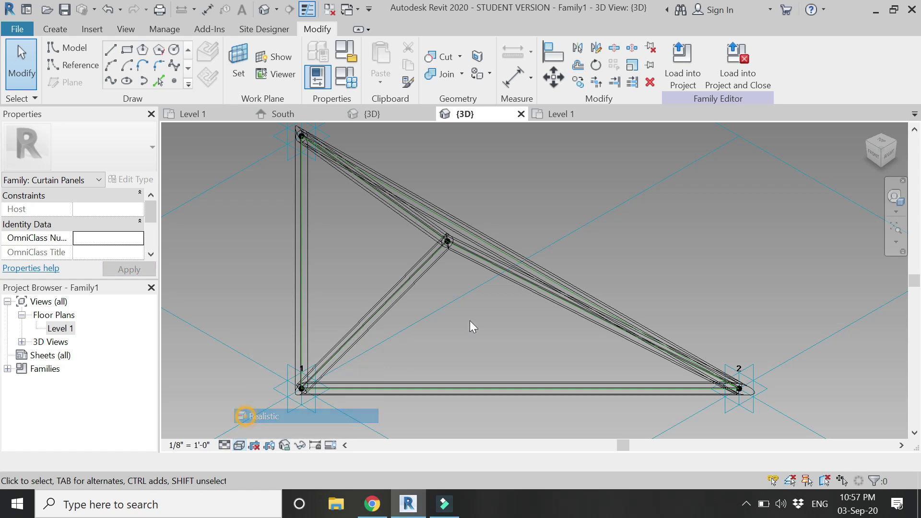
scroll(618, 252, "down", 1)
left_click(896, 197)
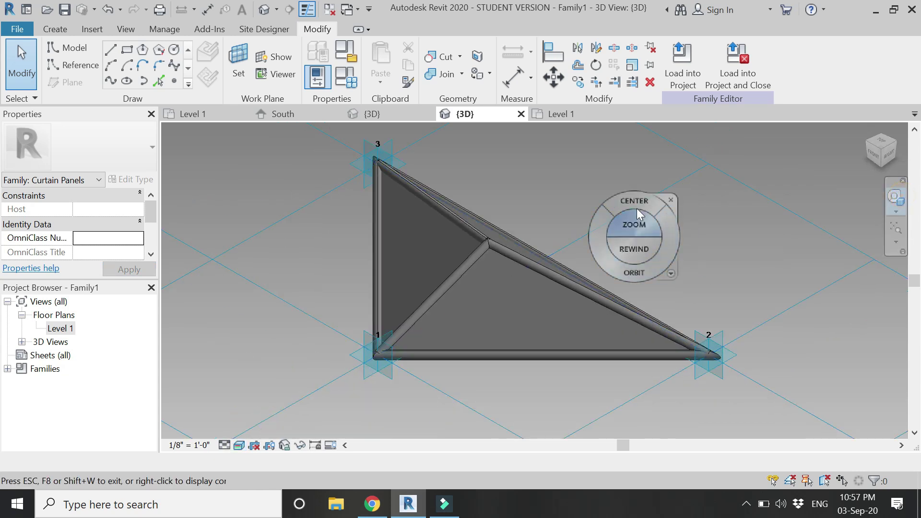
left_click_drag(643, 200, 421, 294)
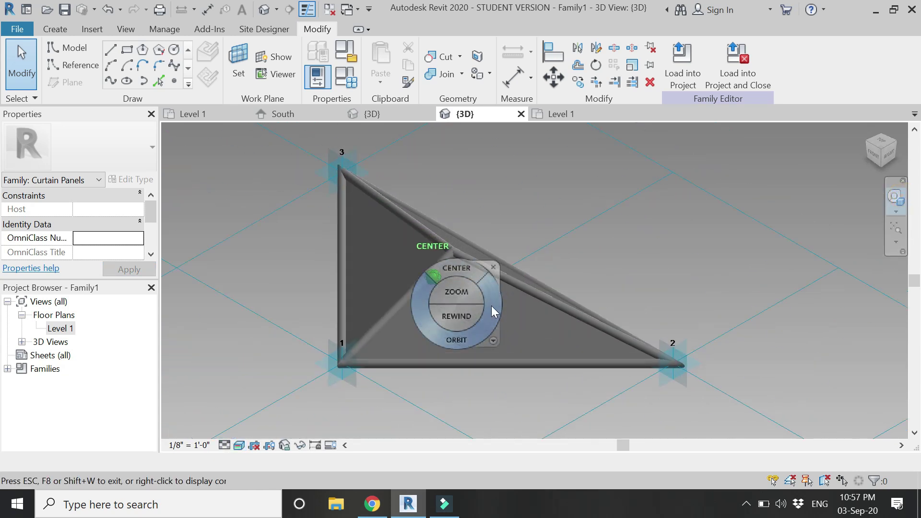
left_click_drag(457, 338, 565, 339)
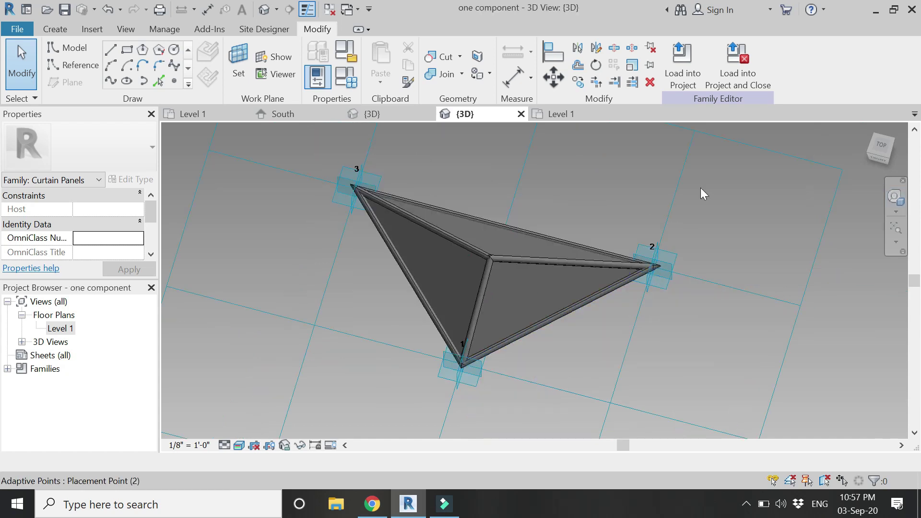
Step: Load the family into the project and apply 'one component' to both dome halves in {3D}
left_click(748, 74)
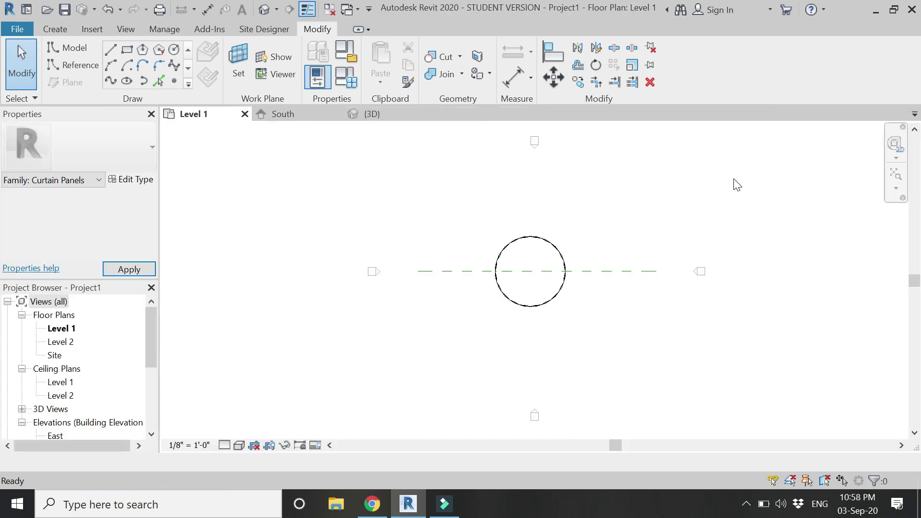
left_click(361, 114)
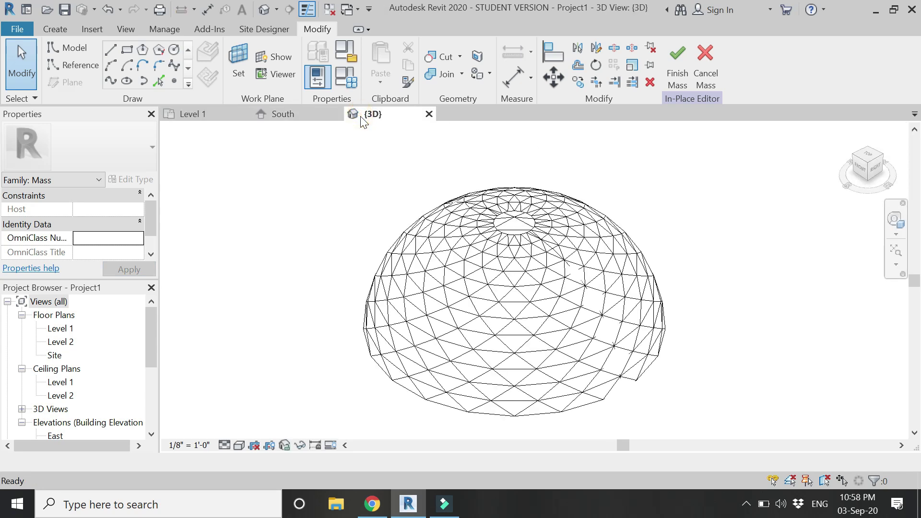
left_click(526, 341)
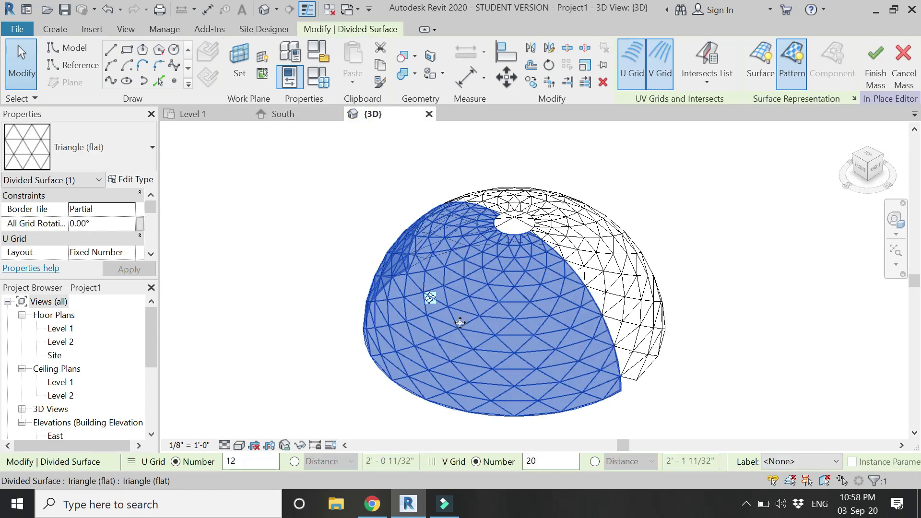
left_click(635, 307)
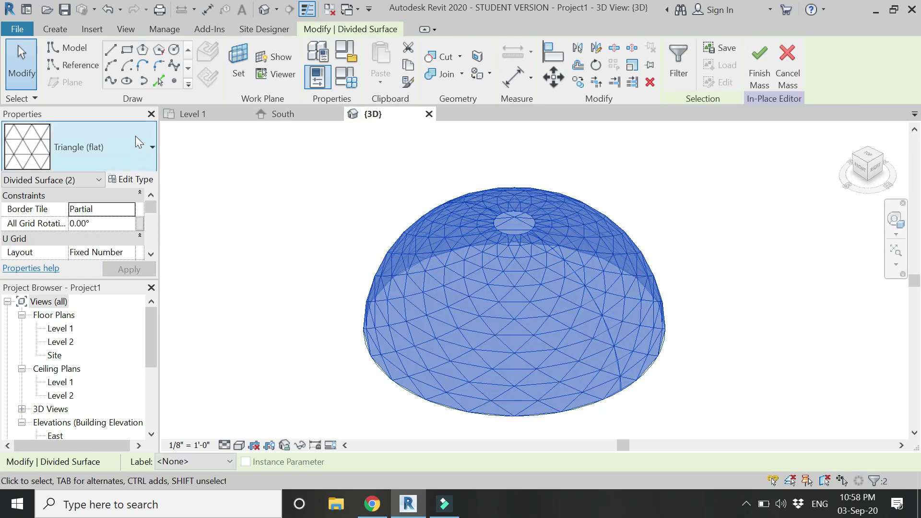
left_click(138, 141)
scroll(82, 434, "down", 3)
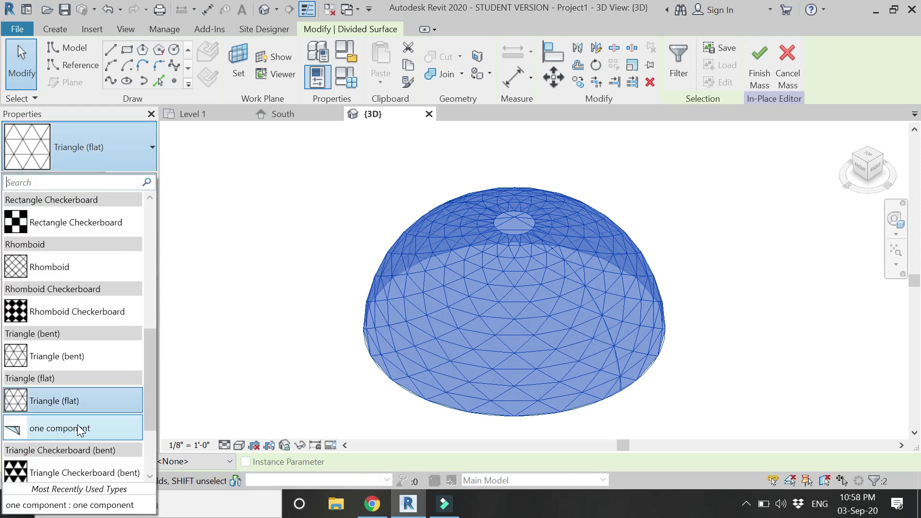
left_click(77, 427)
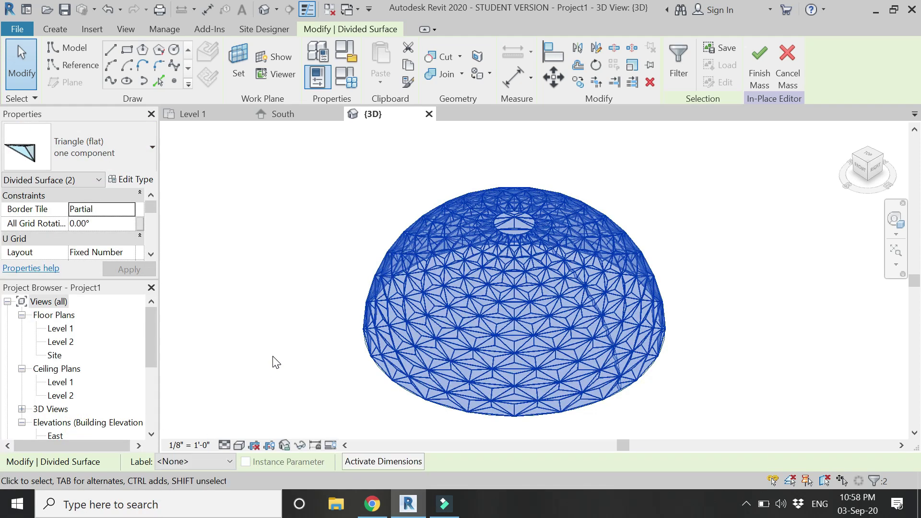
left_click(273, 357)
Step: Set the visual style to Consistent Colors
scroll(626, 408, "up", 4)
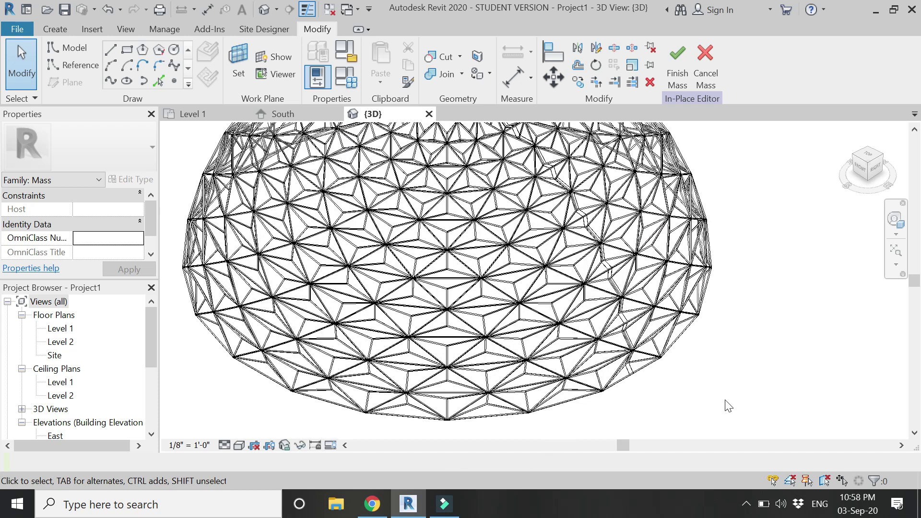
scroll(728, 406, "down", 2)
left_click(225, 446)
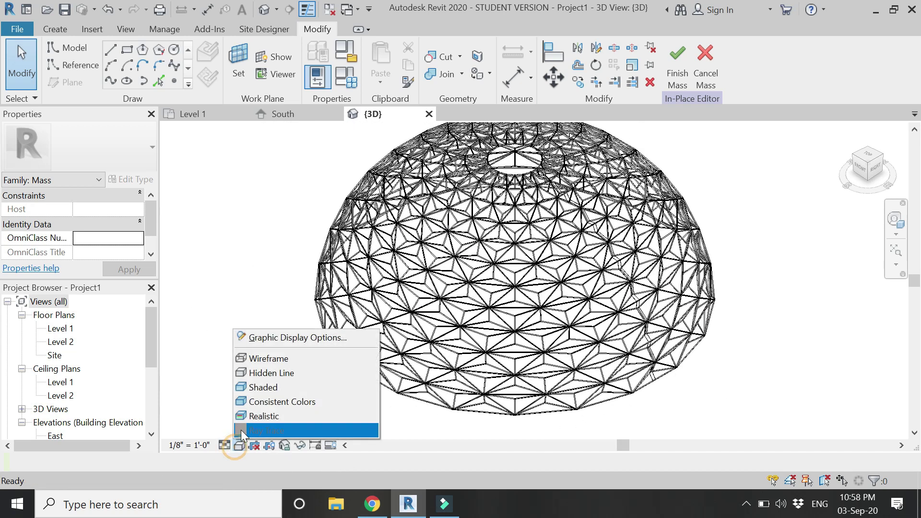
left_click(254, 416)
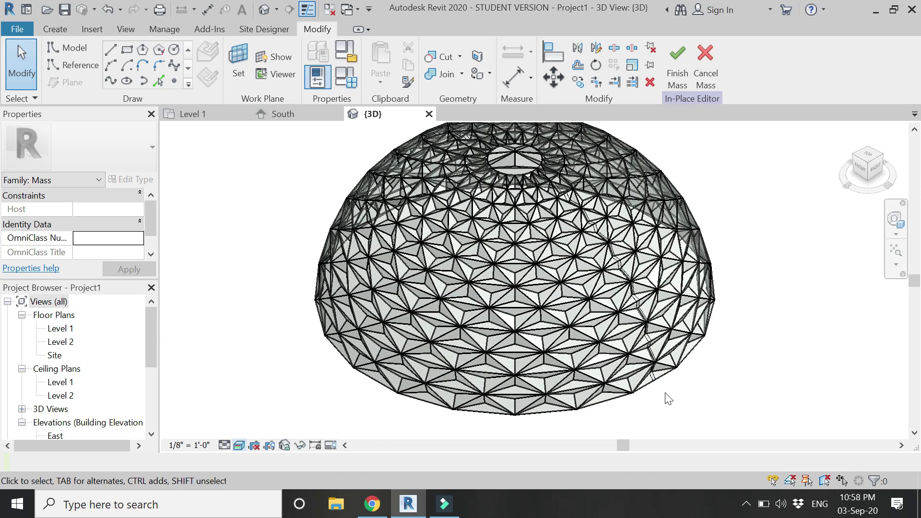
Step: Change the V Grid Number of one half of the dome's divided surface to 20, then deselect it
left_click(553, 376)
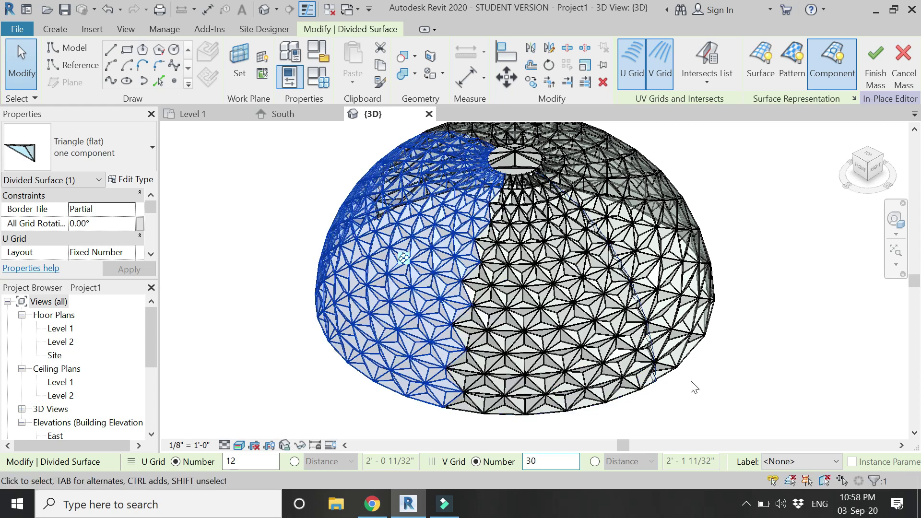
key("BackSpace")
key("BackSpace")
type("20")
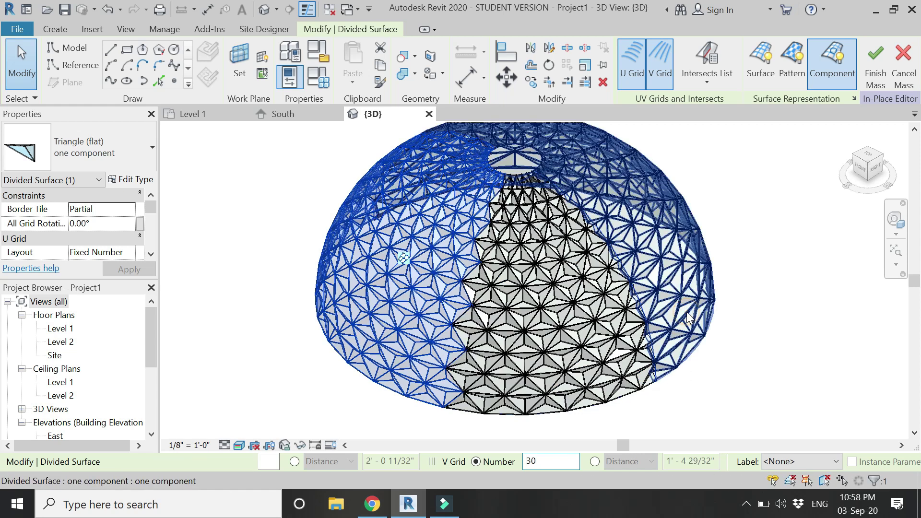
key("Return")
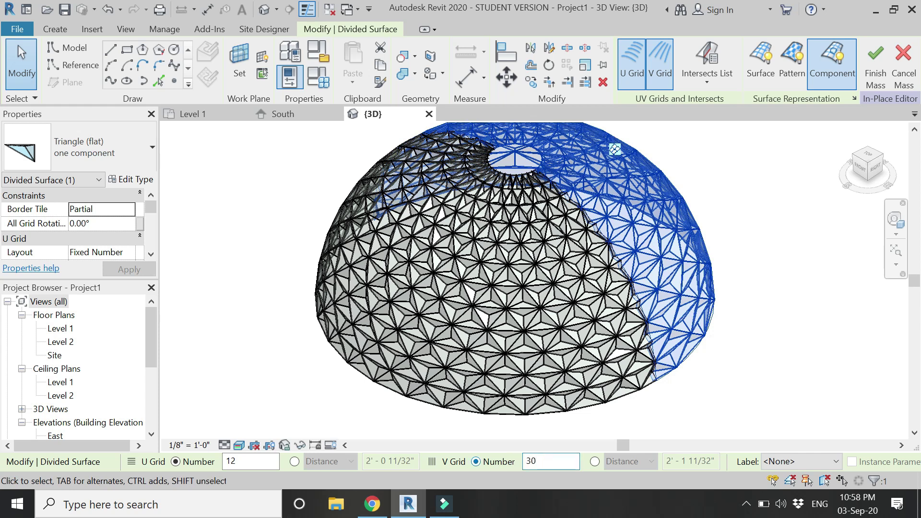
left_click(776, 360)
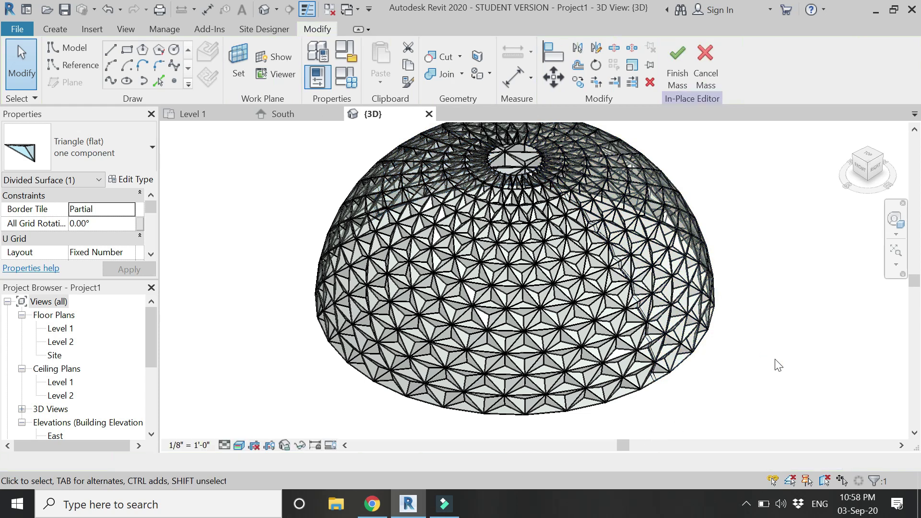
Step: Orbit the dome to a low side view and zoom toward the panels at its base
scroll(754, 410, "down", 2)
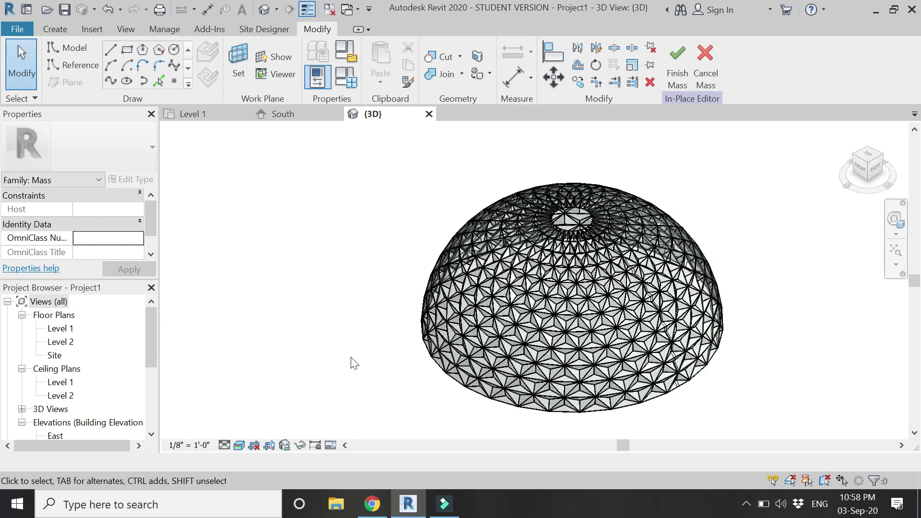
scroll(733, 385, "down", 1)
scroll(761, 380, "up", 1)
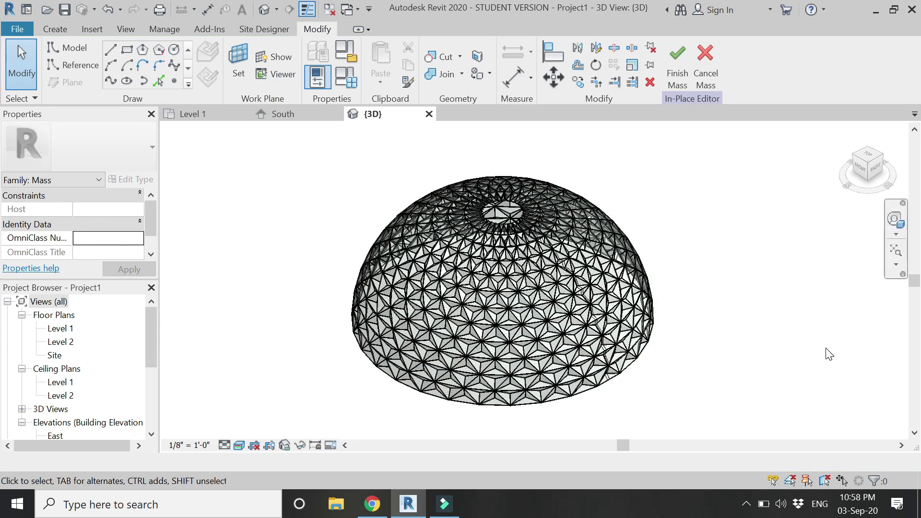
left_click(895, 220)
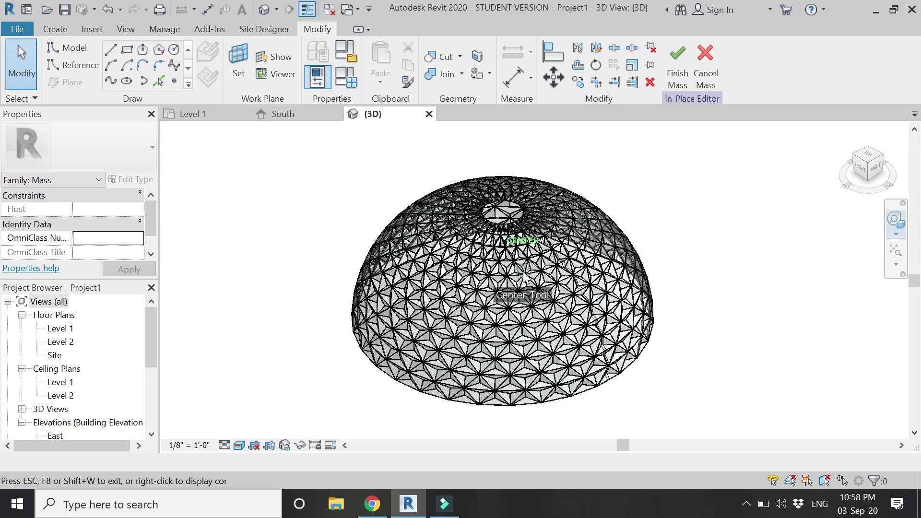
mouse_move(538, 354)
left_mouse_down()
mouse_move(388, 318)
mouse_move(339, 290)
mouse_move(391, 263)
mouse_move(511, 280)
mouse_move(596, 323)
mouse_move(582, 363)
mouse_move(517, 373)
mouse_move(508, 402)
mouse_move(543, 375)
mouse_move(709, 344)
mouse_move(662, 356)
mouse_move(551, 356)
mouse_move(537, 367)
left_mouse_up()
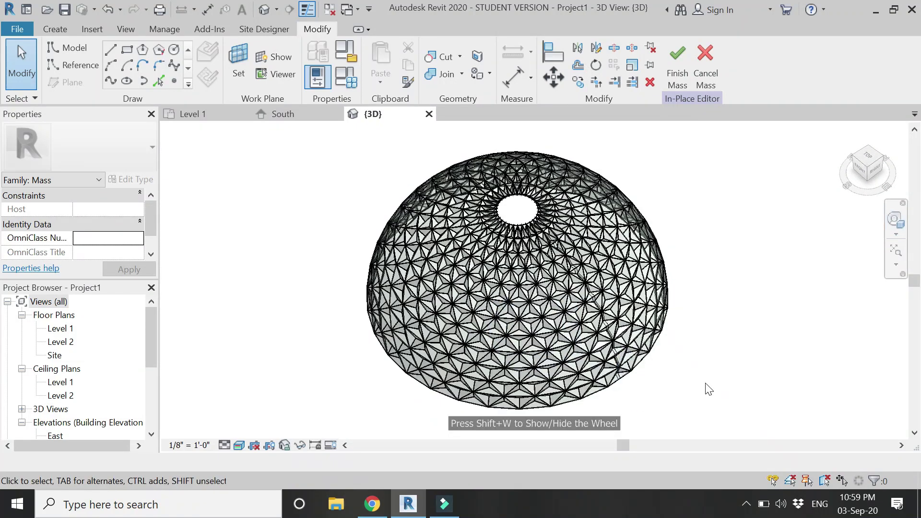
scroll(488, 430, "up", 5)
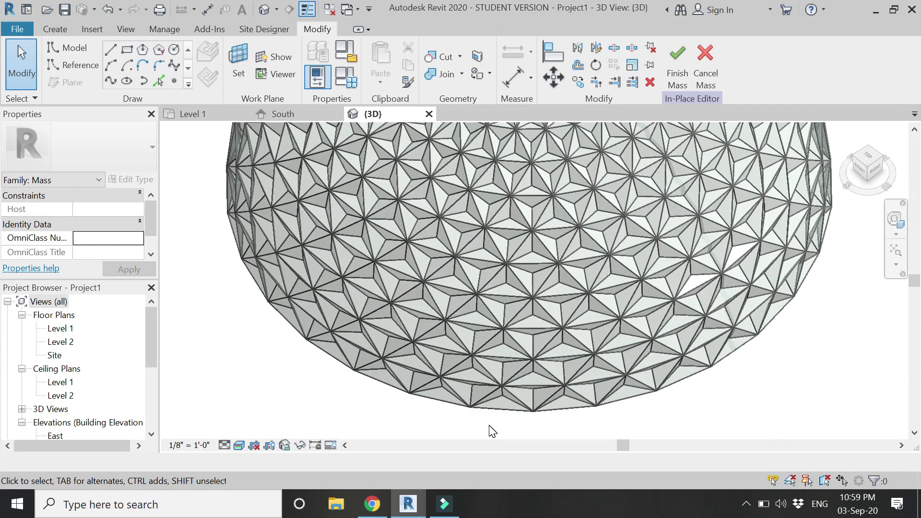
Step: Turn on Component Flip for the dome's divided surface and apply it
left_click(483, 377)
scroll(614, 348, "down", 2)
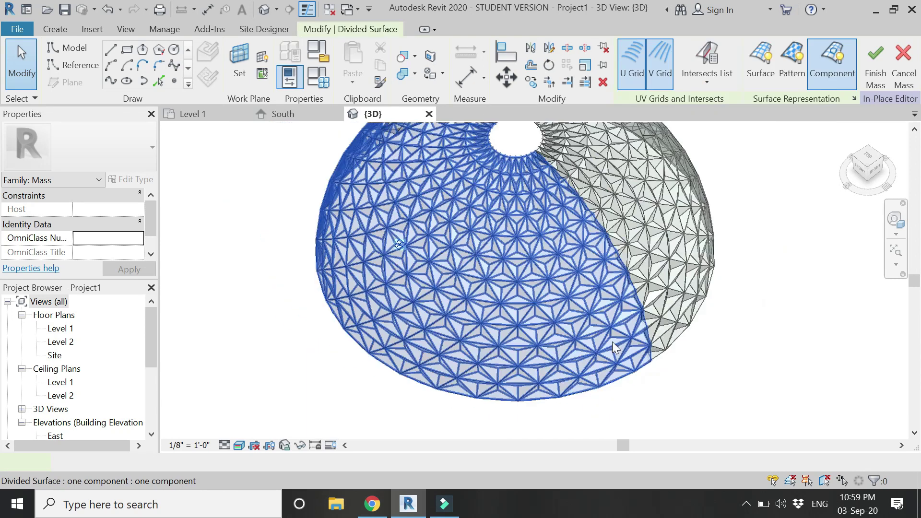
scroll(614, 345, "down", 1)
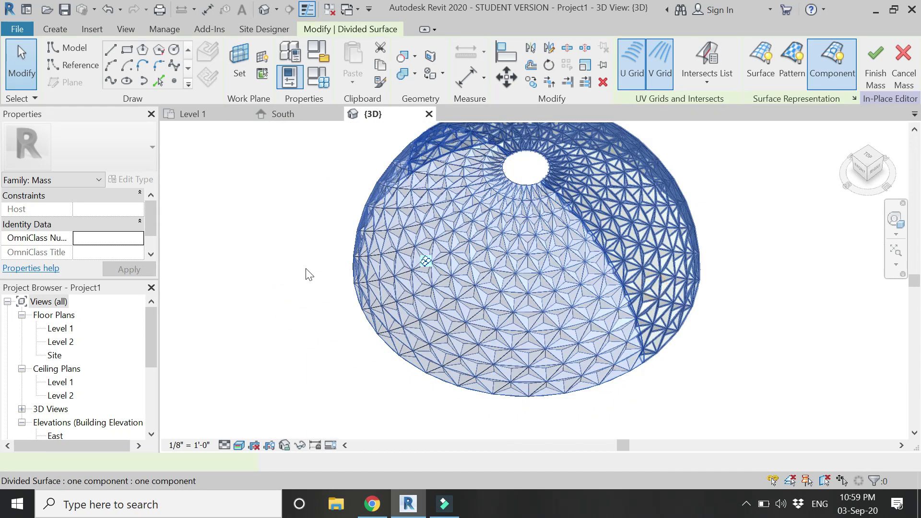
scroll(101, 231, "down", 3)
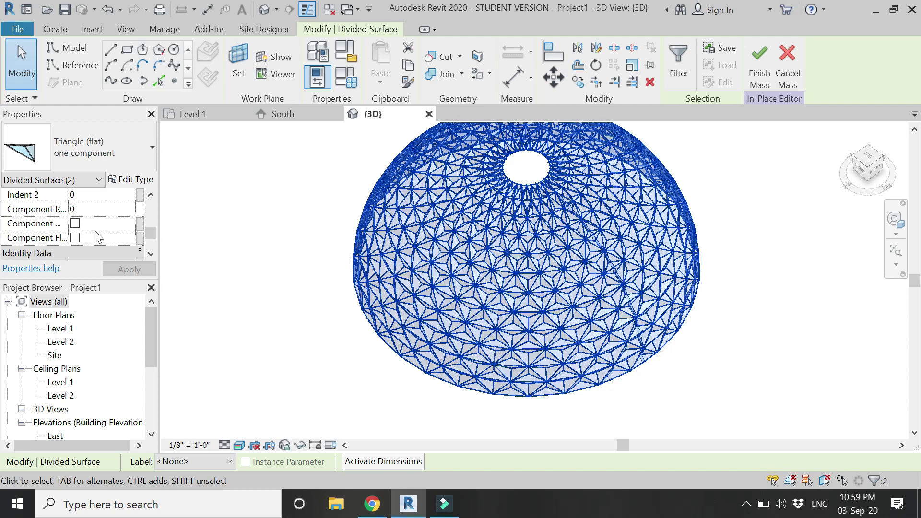
left_click(75, 238)
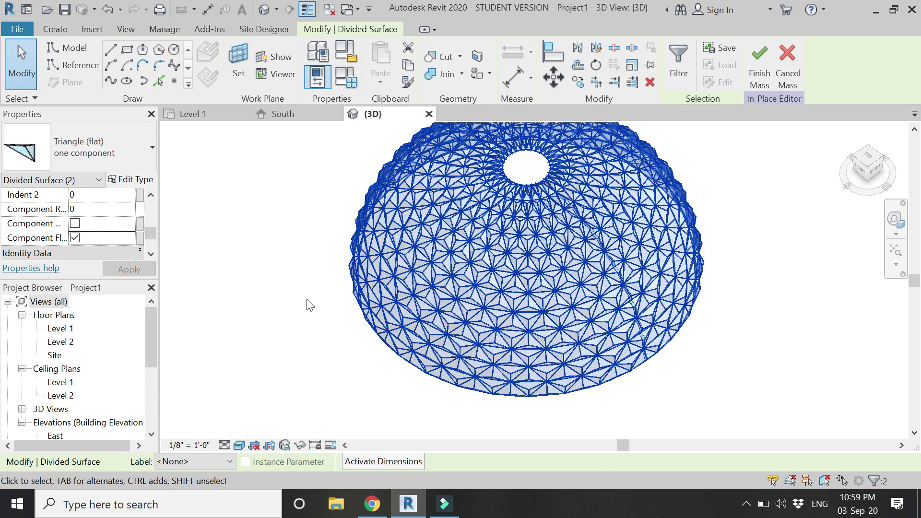
left_click(310, 301)
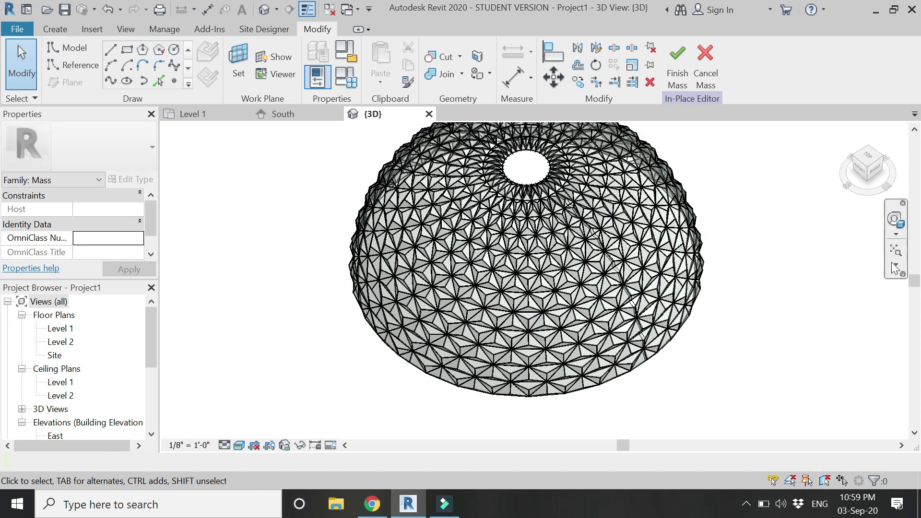
Step: Orbit the dome to a side view with the navigation wheel to check the flipped panels
left_click(895, 220)
left_click_drag(519, 267, 529, 231)
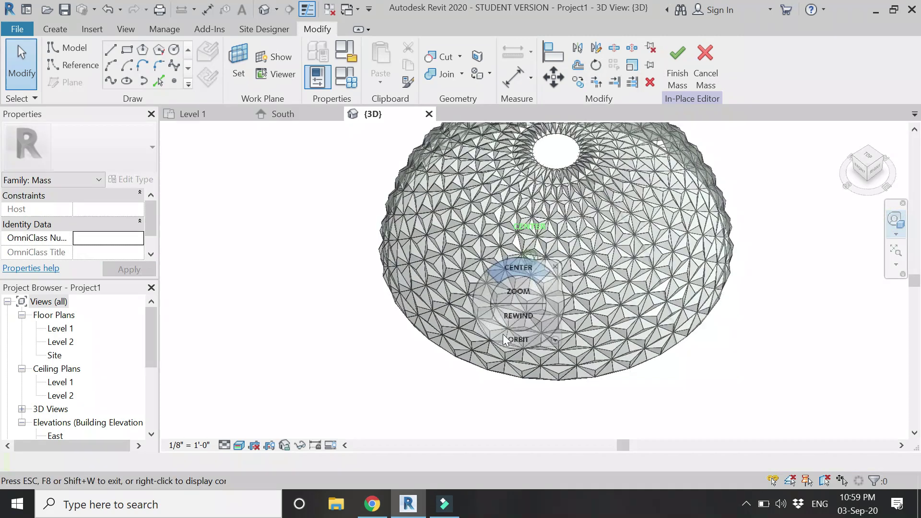
left_click_drag(507, 336, 417, 336)
key("Escape")
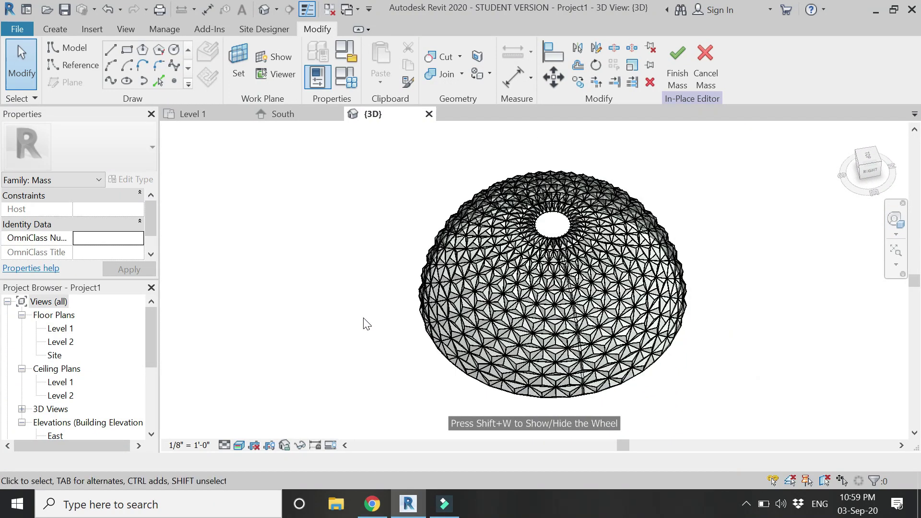